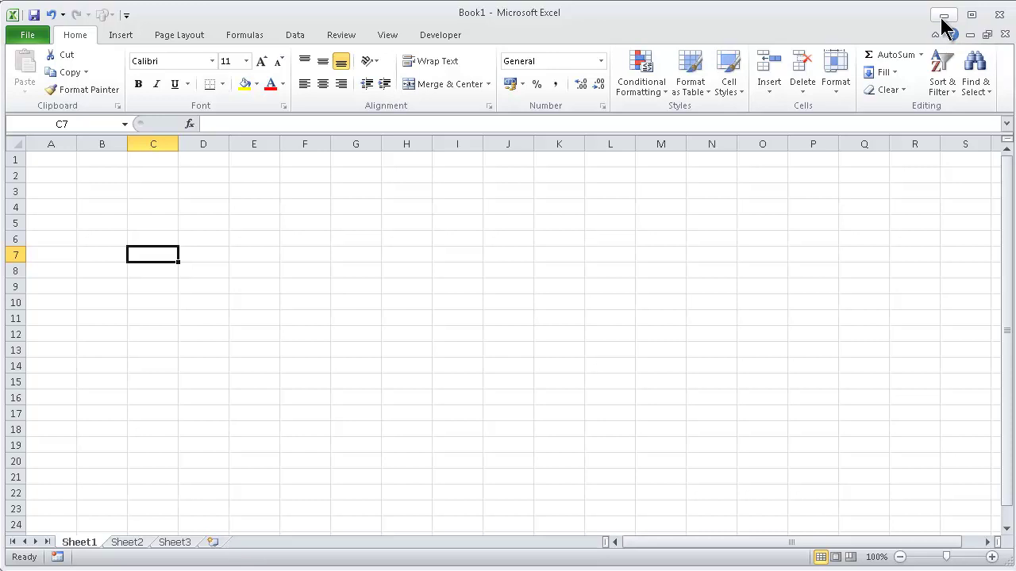
- Switch from the SharePoint browser back to the blank Excel workbook
left_click(943, 14)
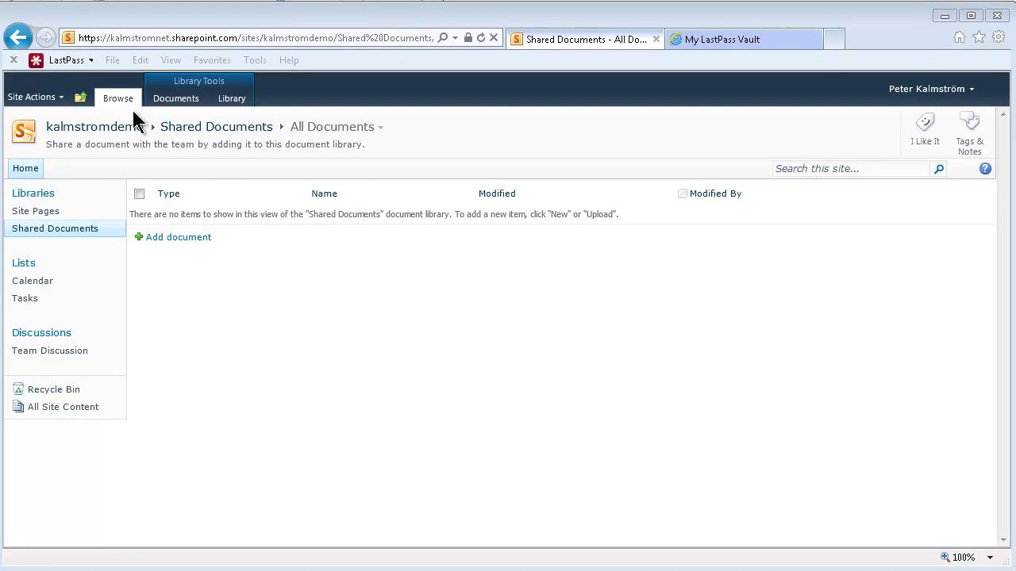
left_click(184, 280)
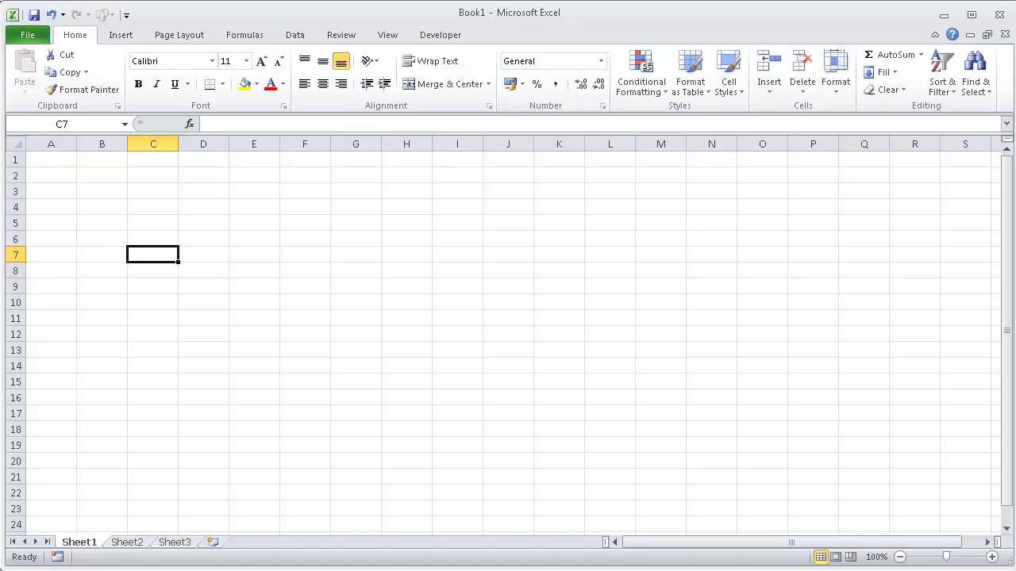
left_click(373, 378)
left_click(44, 173)
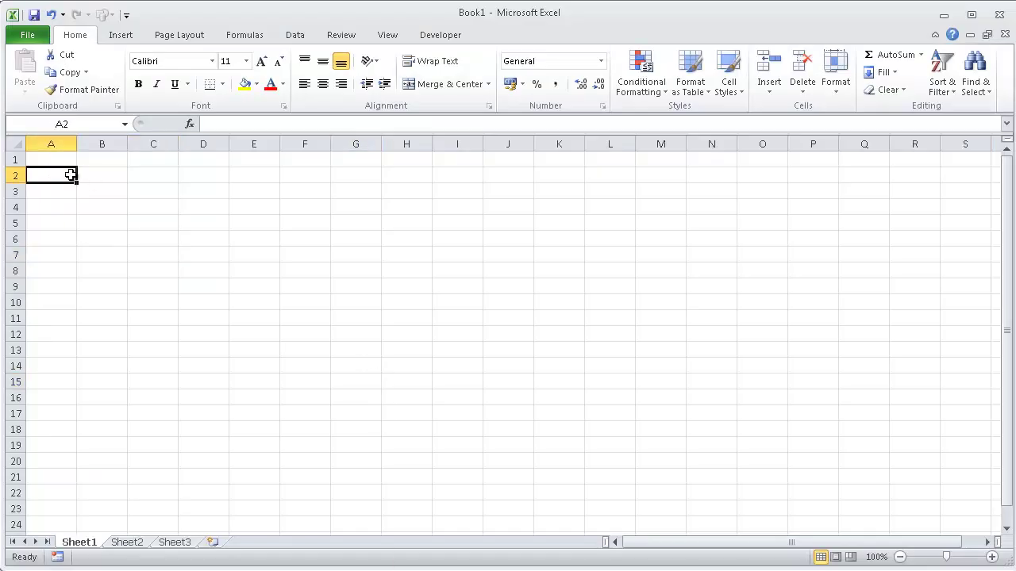
left_click(191, 195)
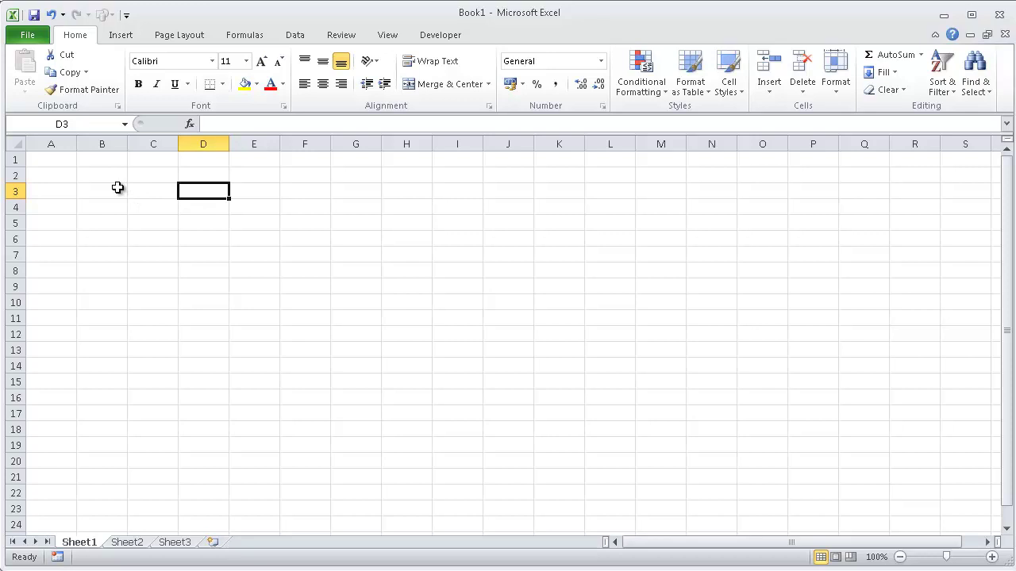
left_click(69, 194)
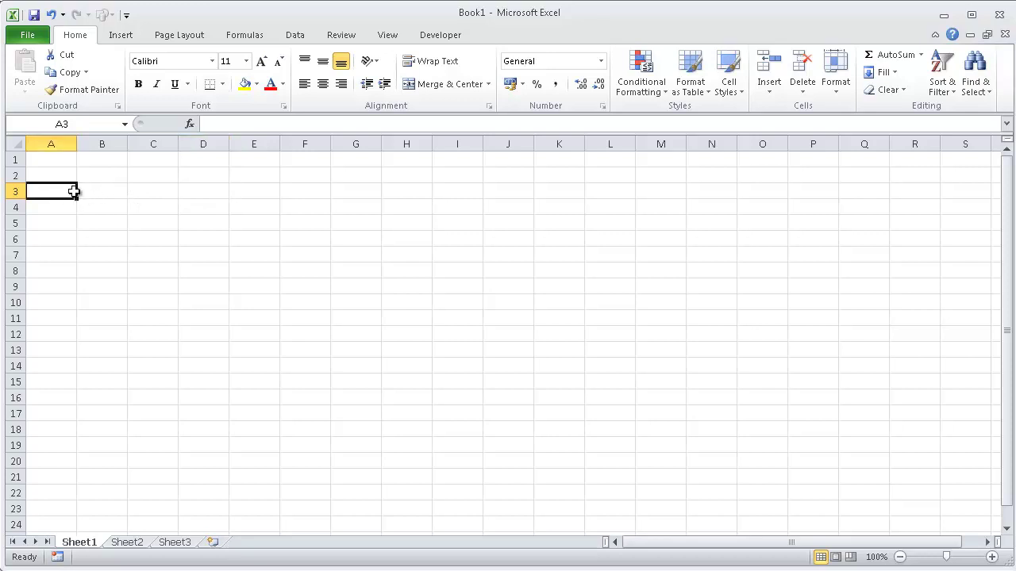
- Enter Month in A1 and January in A2, then fill January through December down to A13
left_click(59, 159)
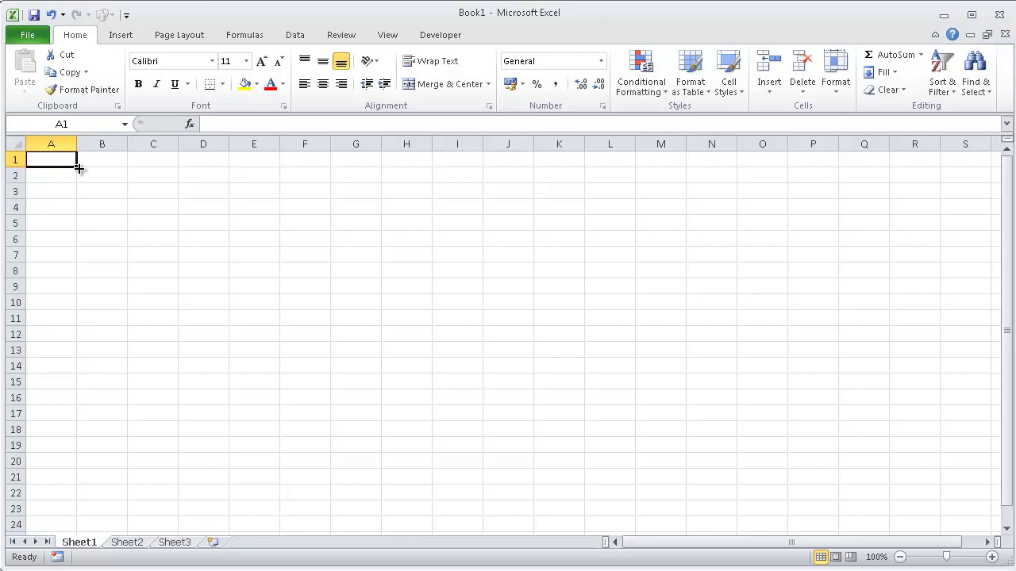
type("Mon")
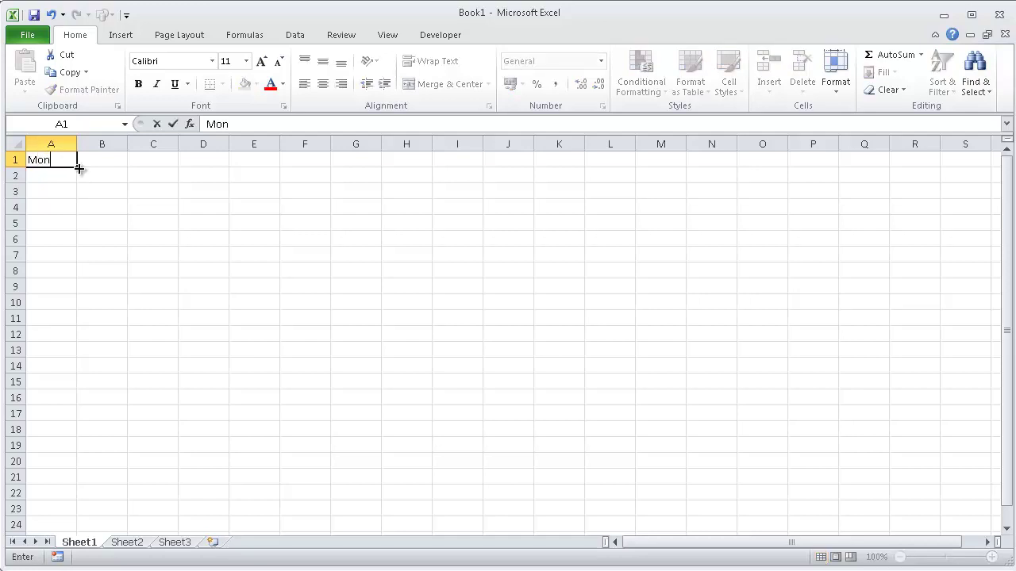
type("th")
key("Return")
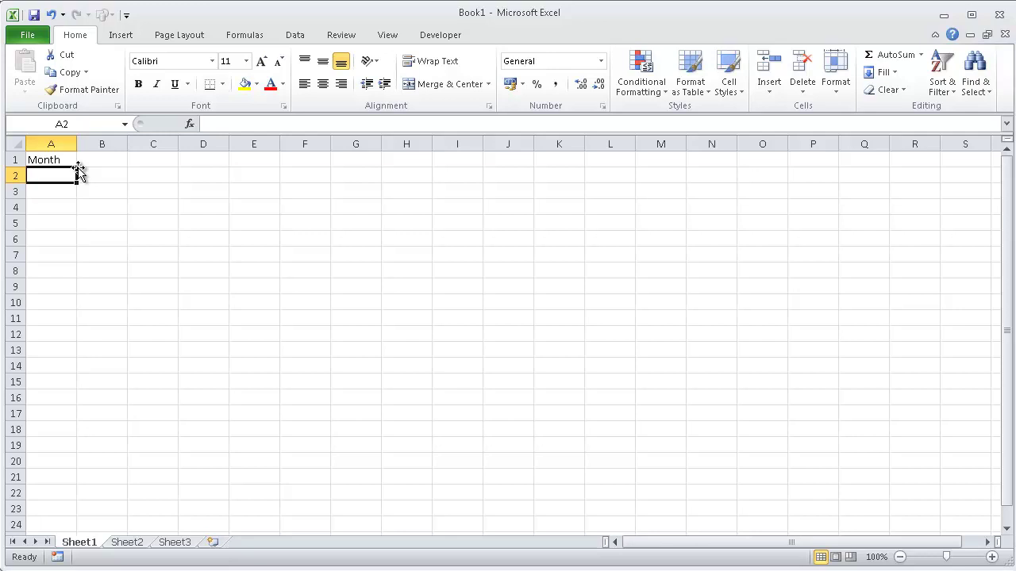
type("Jan")
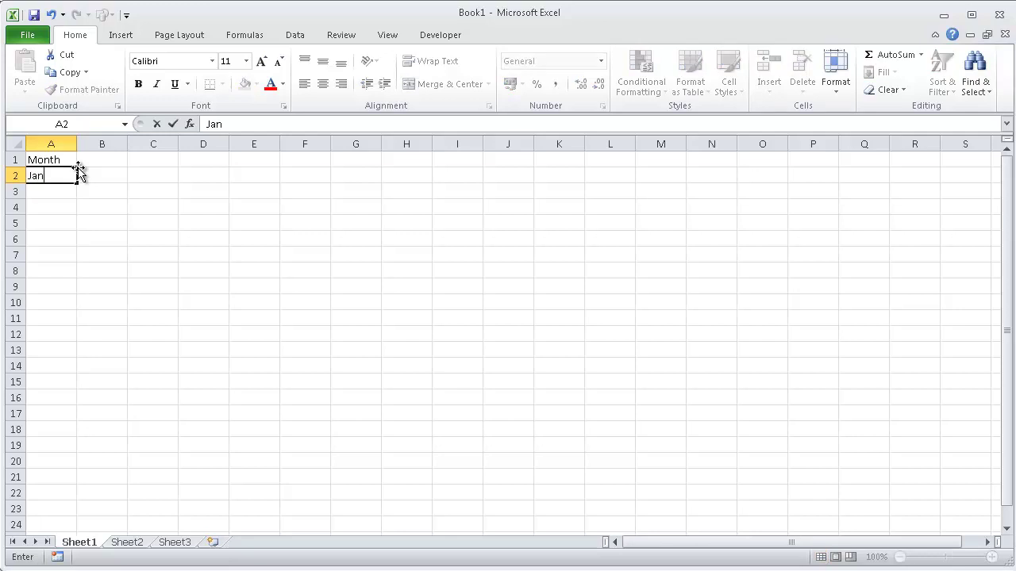
type("uary")
key("Return")
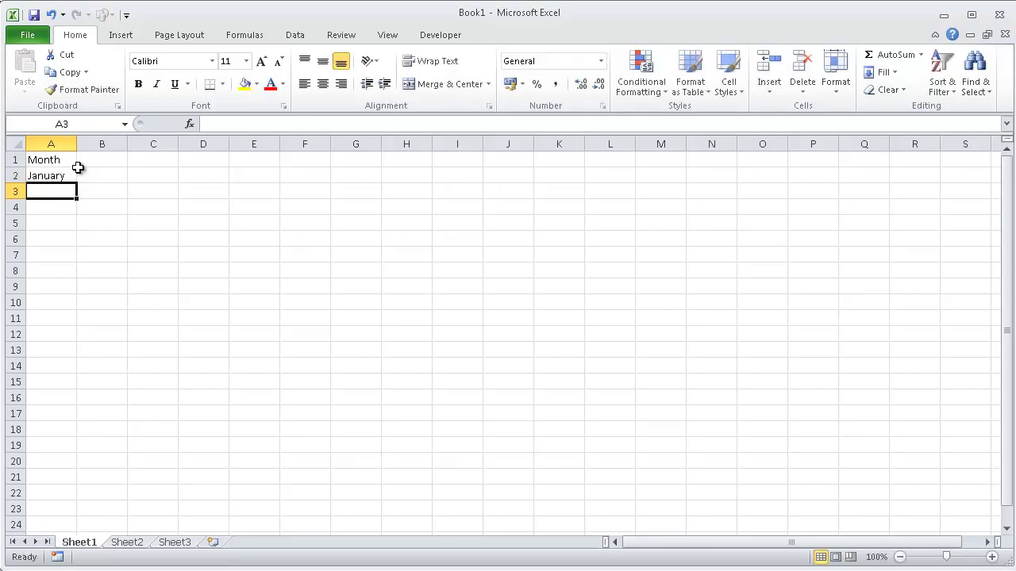
left_click(62, 174)
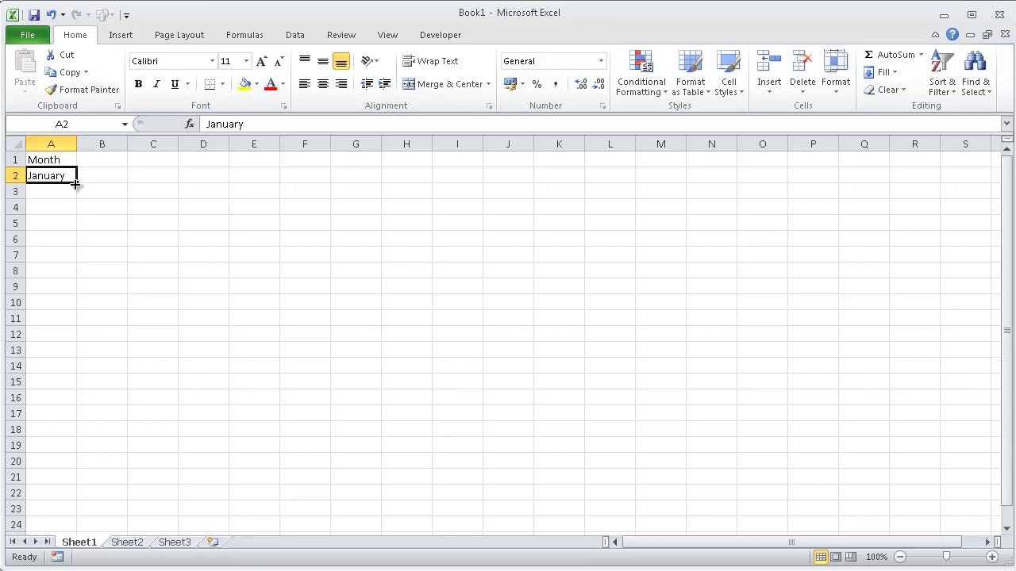
left_click_drag(77, 183, 90, 357)
- Autofit column A, then enter the header Sales in B1 and 50000 in B2
left_click(90, 317)
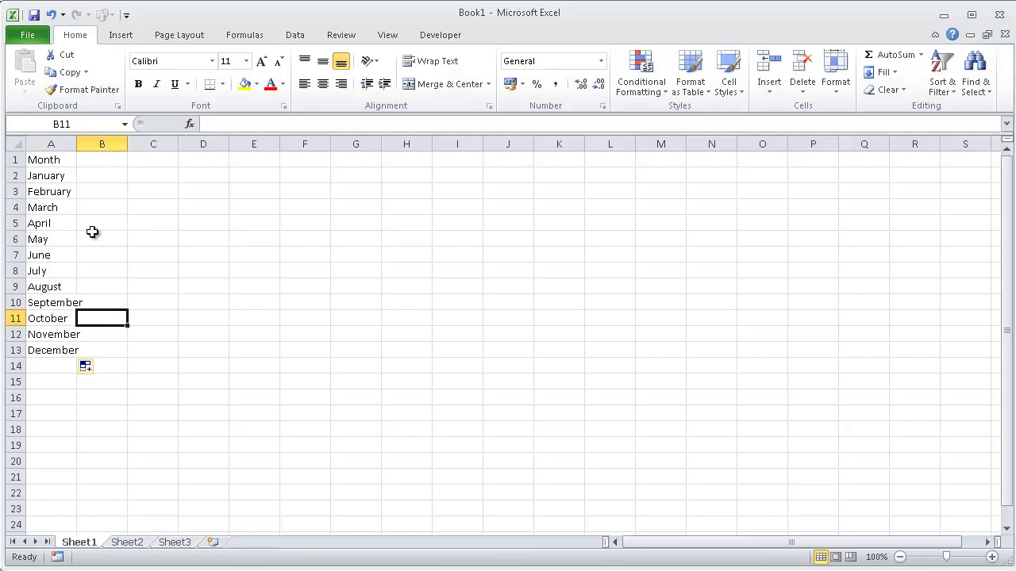
double_click(79, 144)
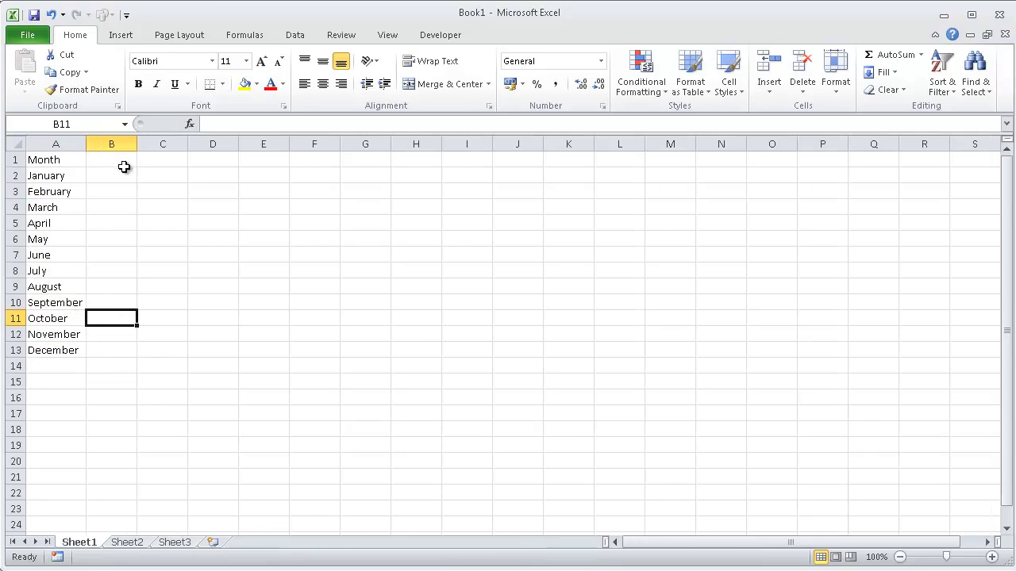
left_click(115, 161)
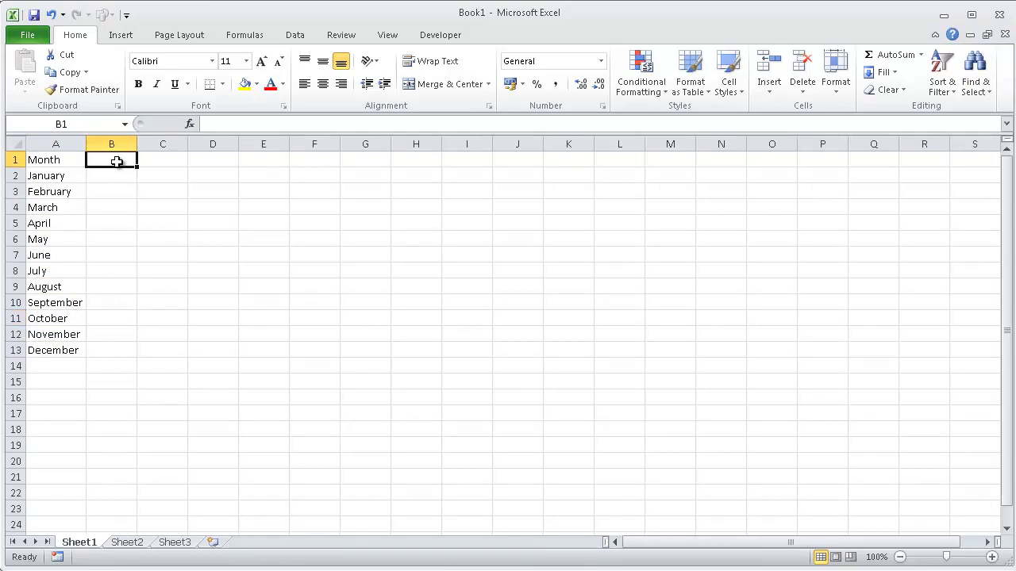
type("Sak")
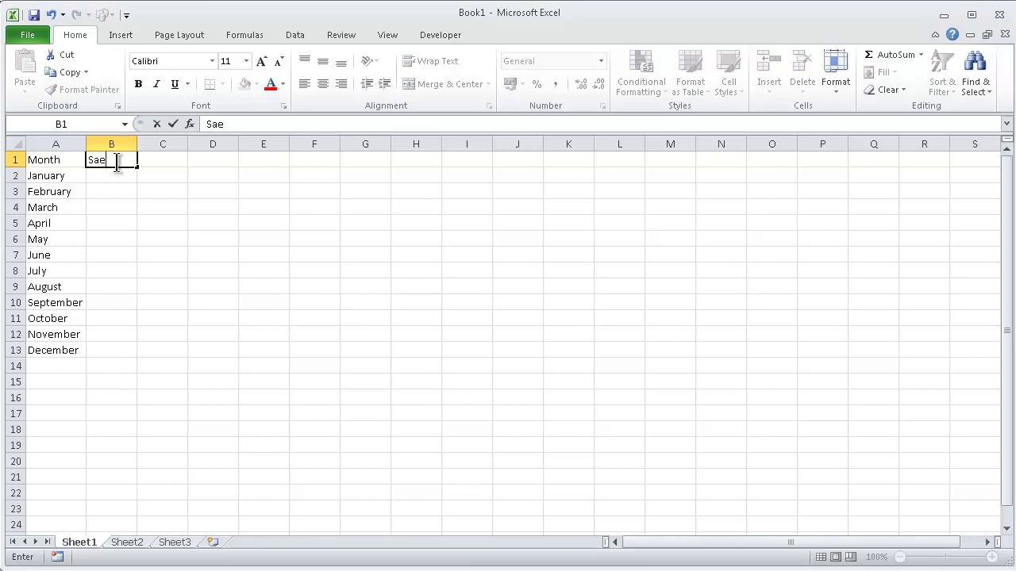
key("BackSpace")
type("les")
key("Return")
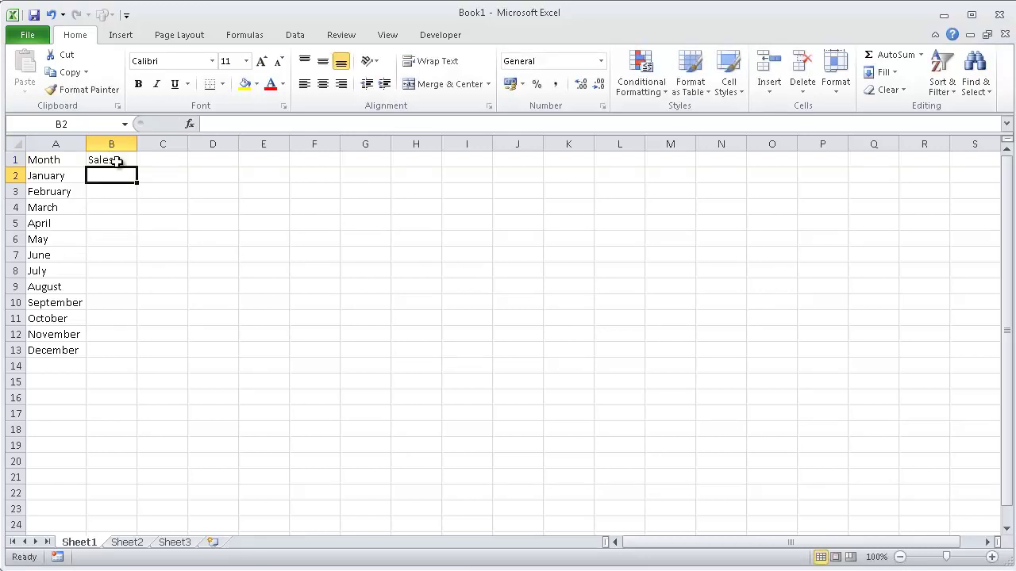
type("50000")
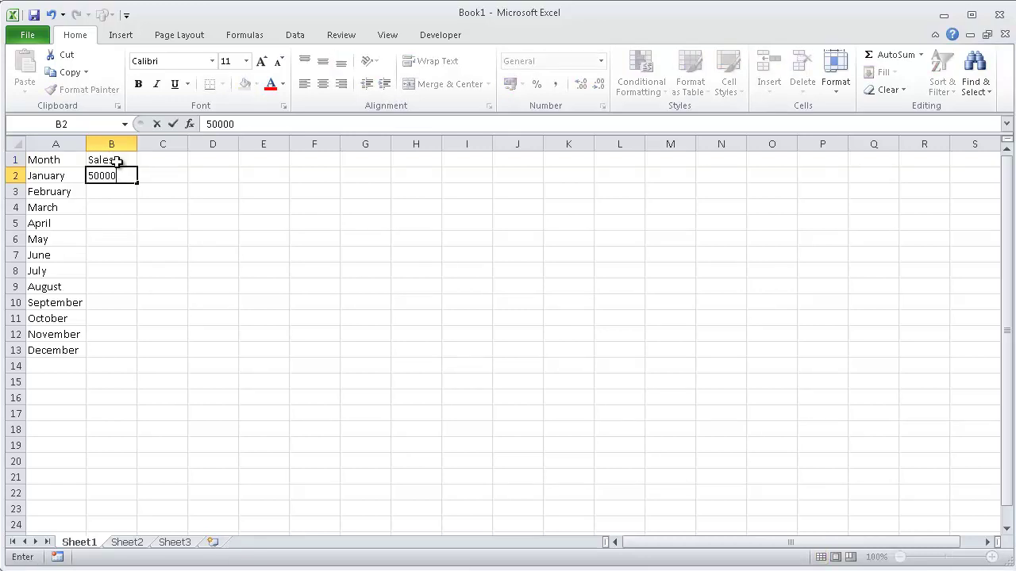
key("Return")
- Format B2 as US dollar accounting with no decimal places
left_click(118, 174)
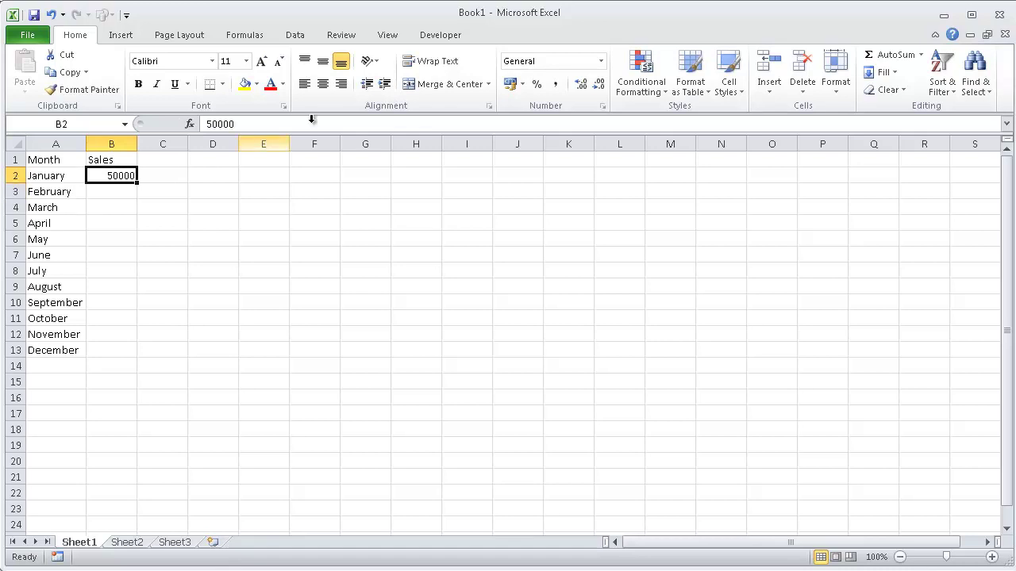
left_click(523, 83)
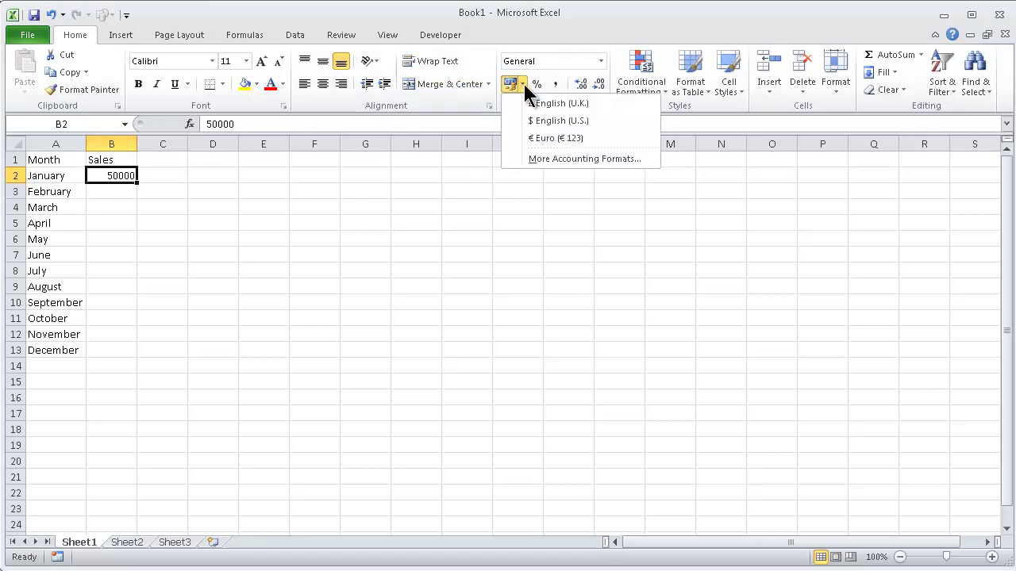
left_click(555, 119)
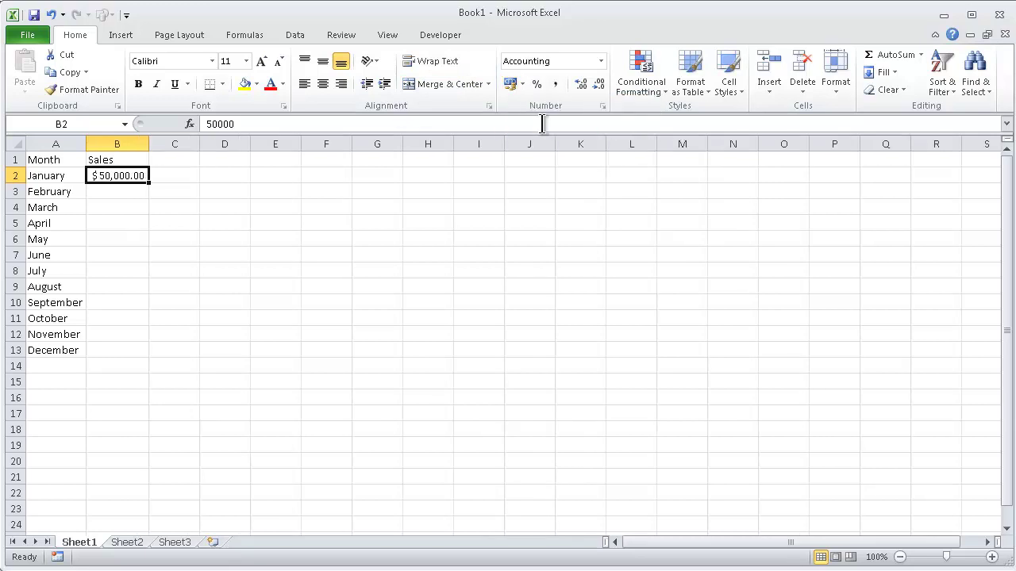
left_click(599, 84)
left_click(599, 83)
left_click(131, 191)
left_click(145, 176)
- Enter the label Increase in E1 and the value 3% in F1
left_click(292, 161)
type("Increase")
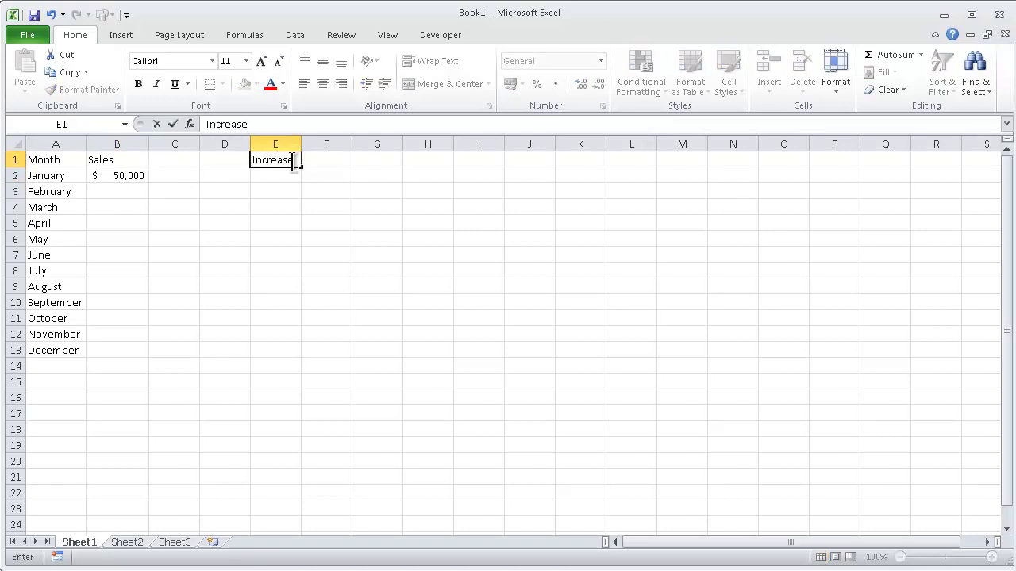
key("Tab")
type("3")
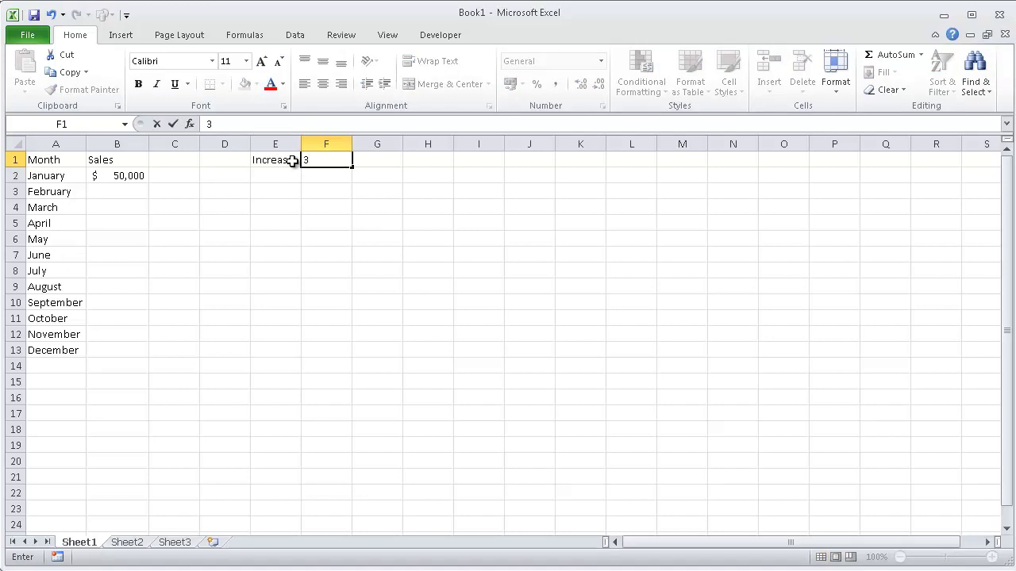
type("%")
key("Return")
- Give cell F1 the defined name Increase using the Name Box
left_click(292, 161)
key("shift+Right")
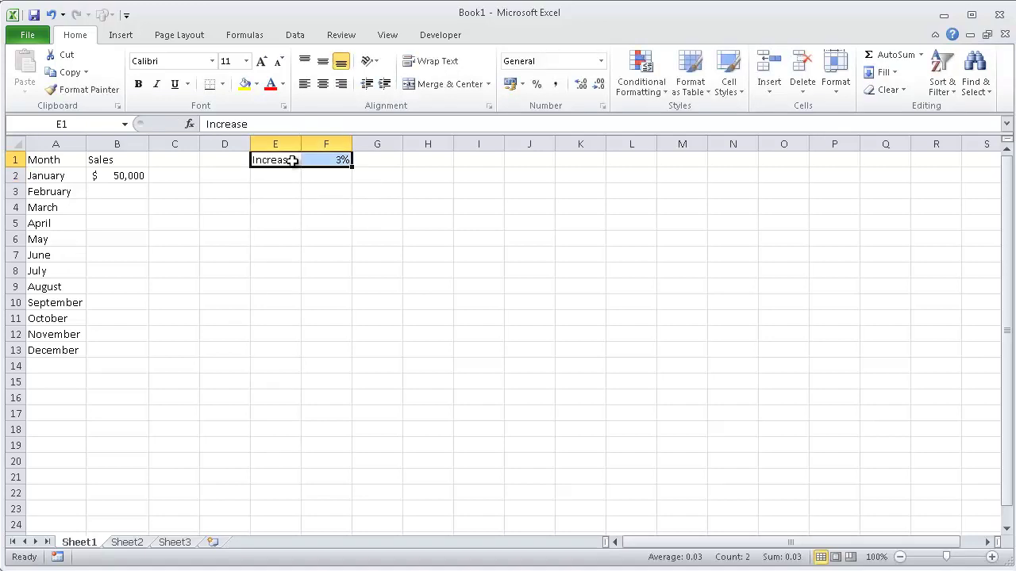
left_click(340, 160)
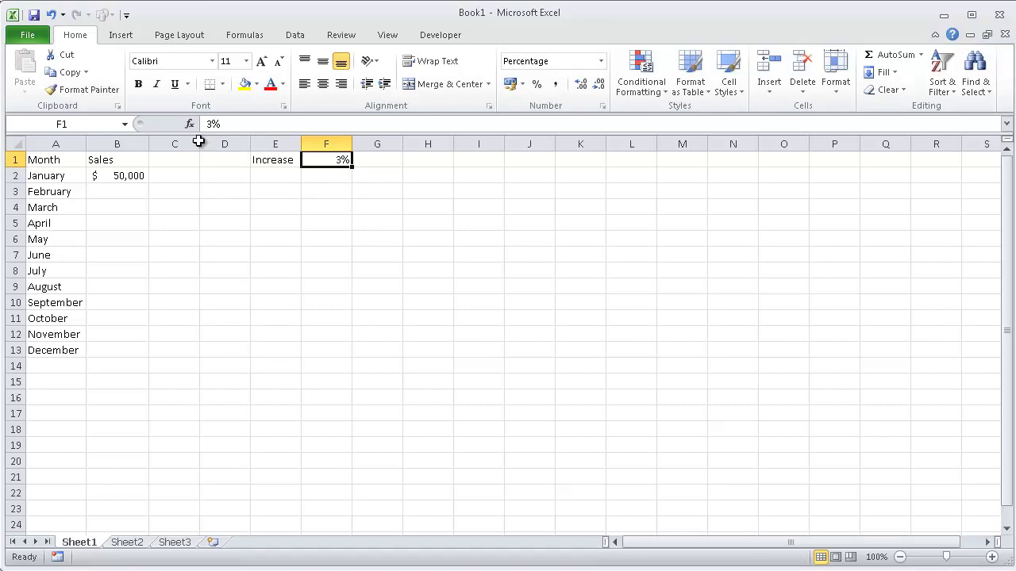
left_click(95, 124)
type("Increase")
key("Return")
left_click(127, 180)
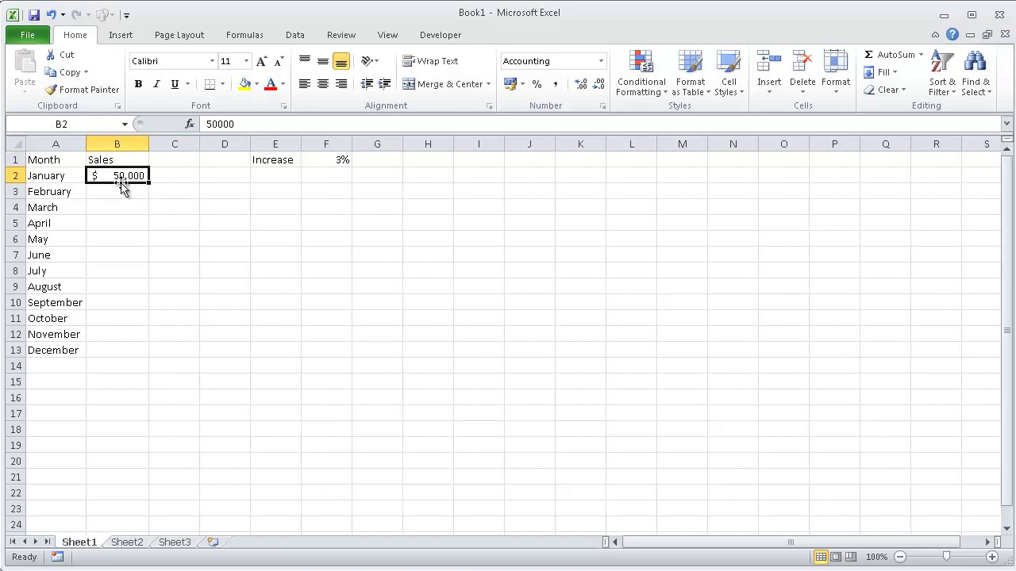
- Enter the February sales formula =B2*(1+Increase) in B3
left_click(116, 190)
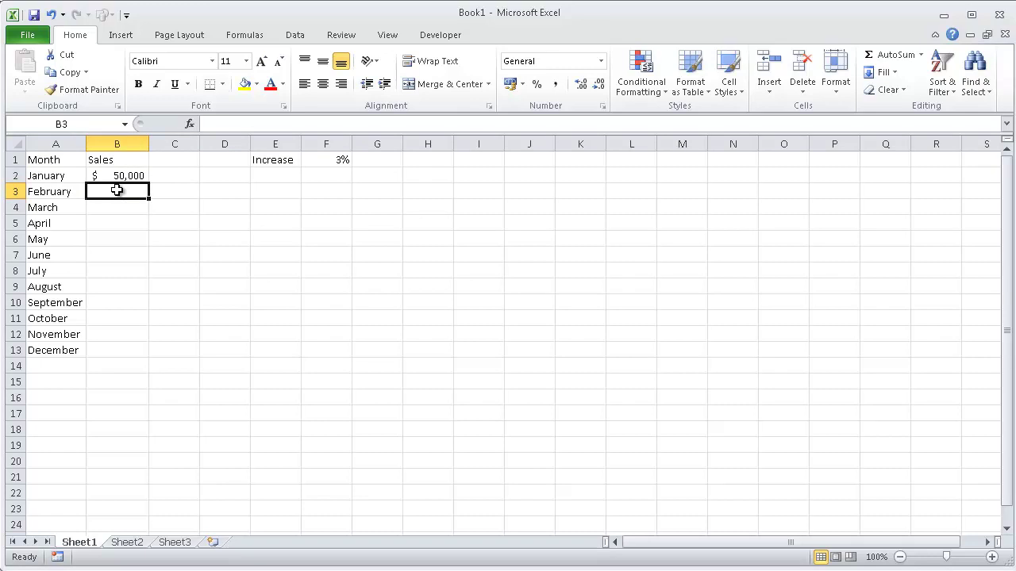
type("=")
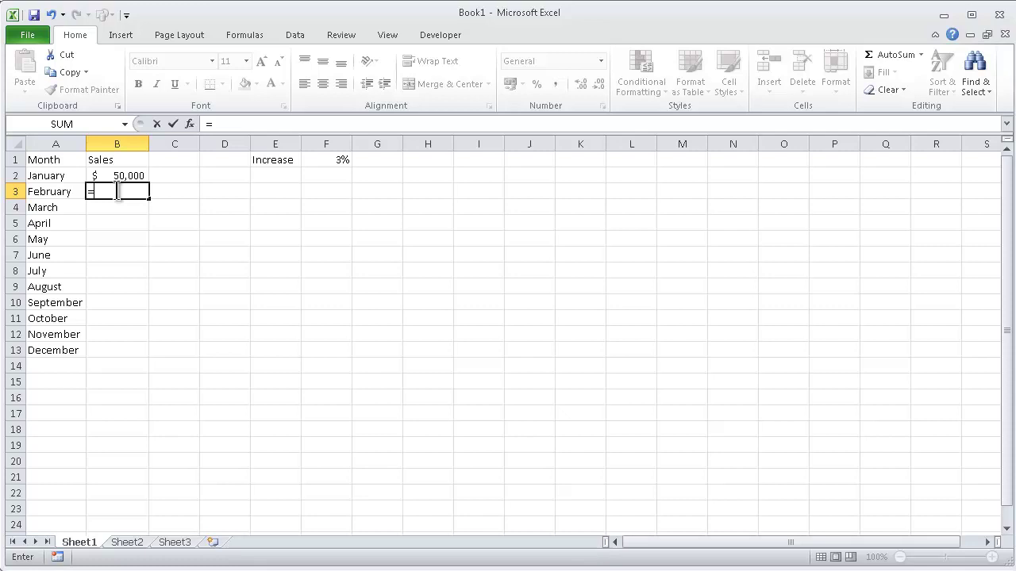
key("Up")
type("*(1+Increase")
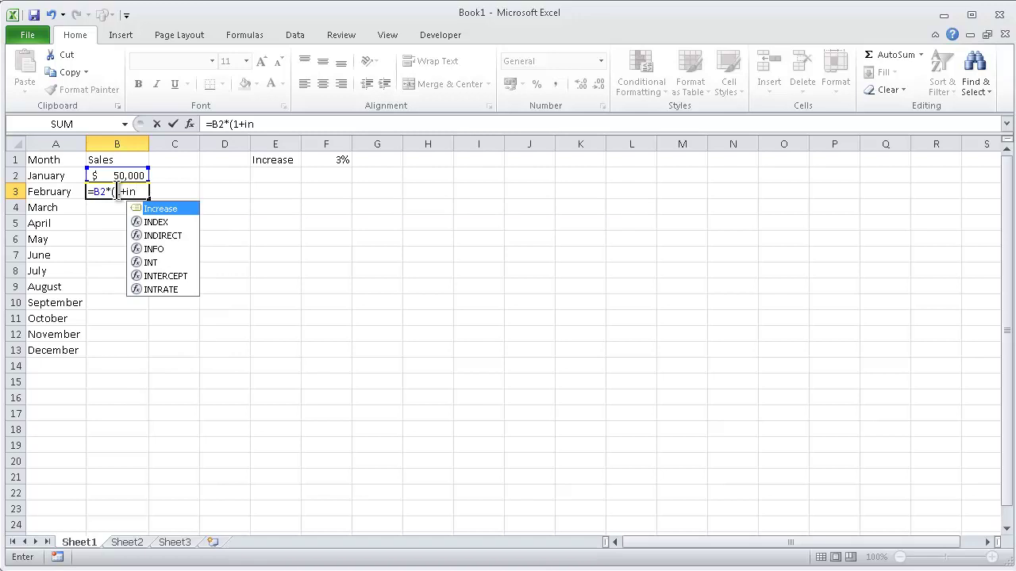
type(")")
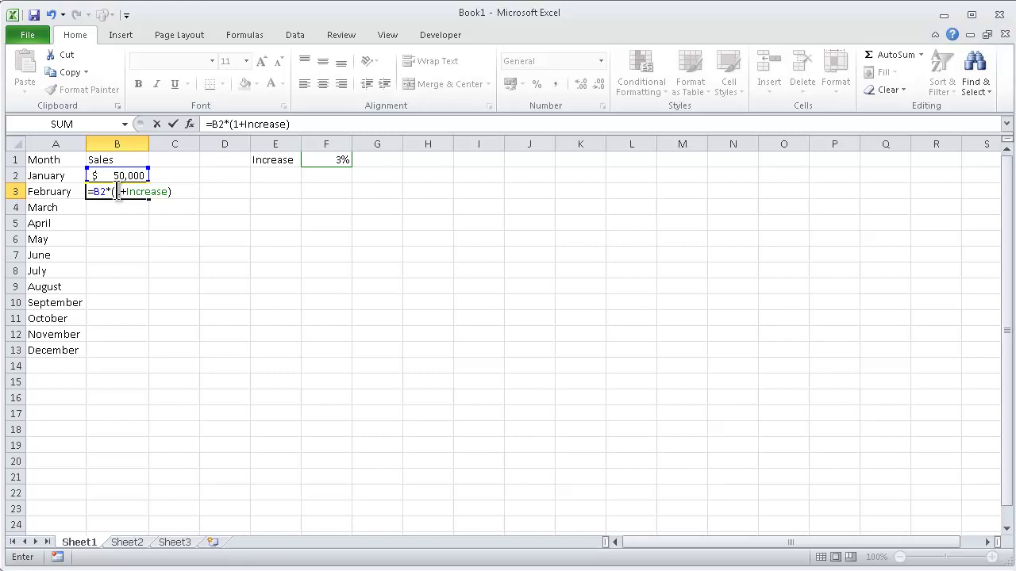
key("Return")
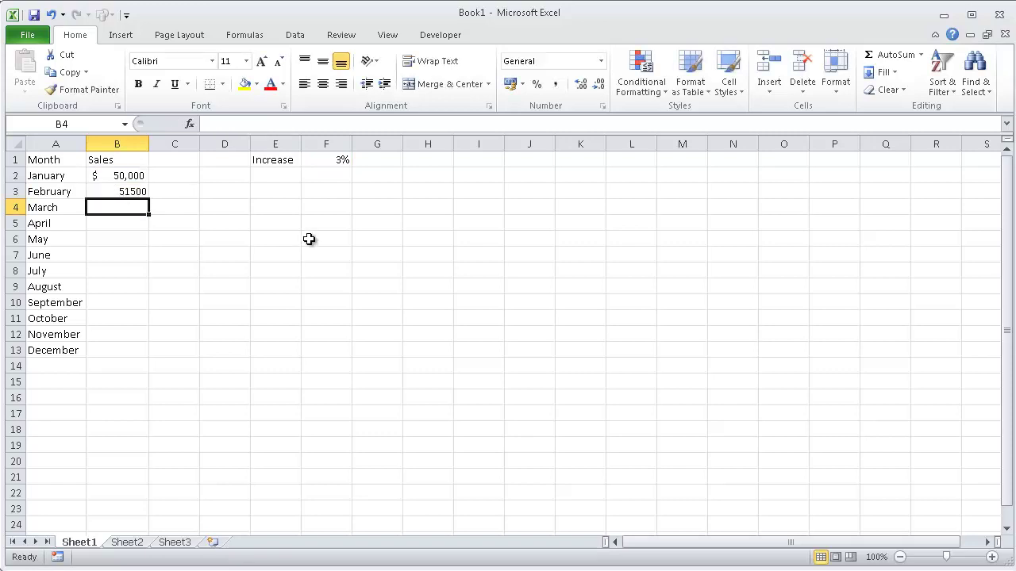
left_click(127, 191)
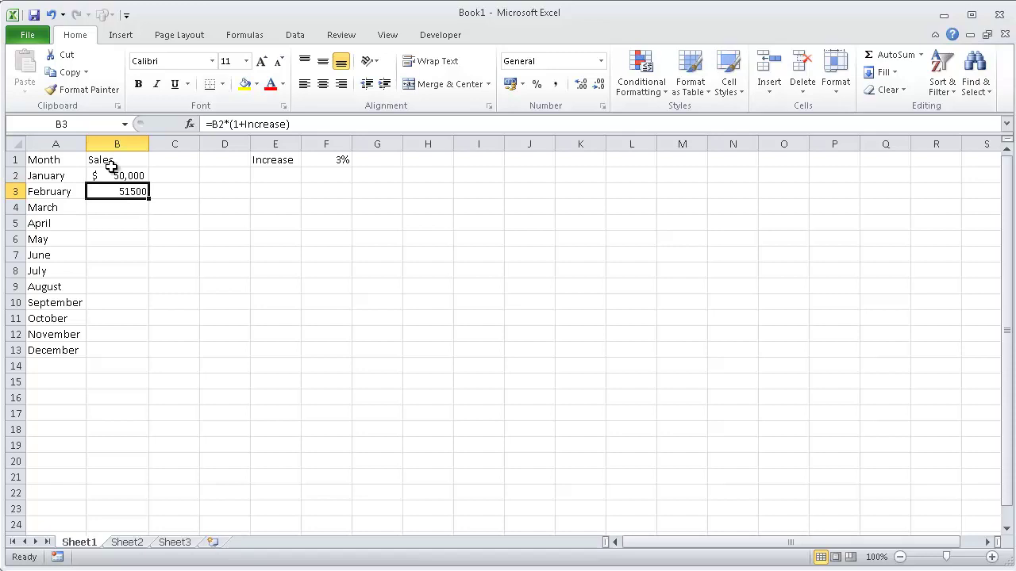
- Copy B2's accounting format onto B3:B13 and fill the growth formula down to December
left_click(111, 175)
left_click(84, 89)
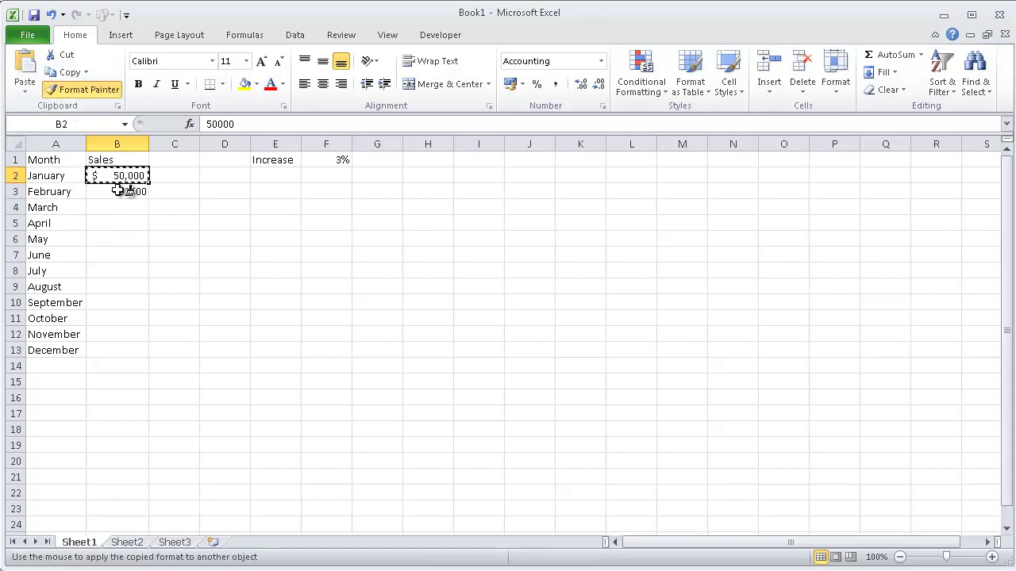
left_click_drag(123, 191, 121, 348)
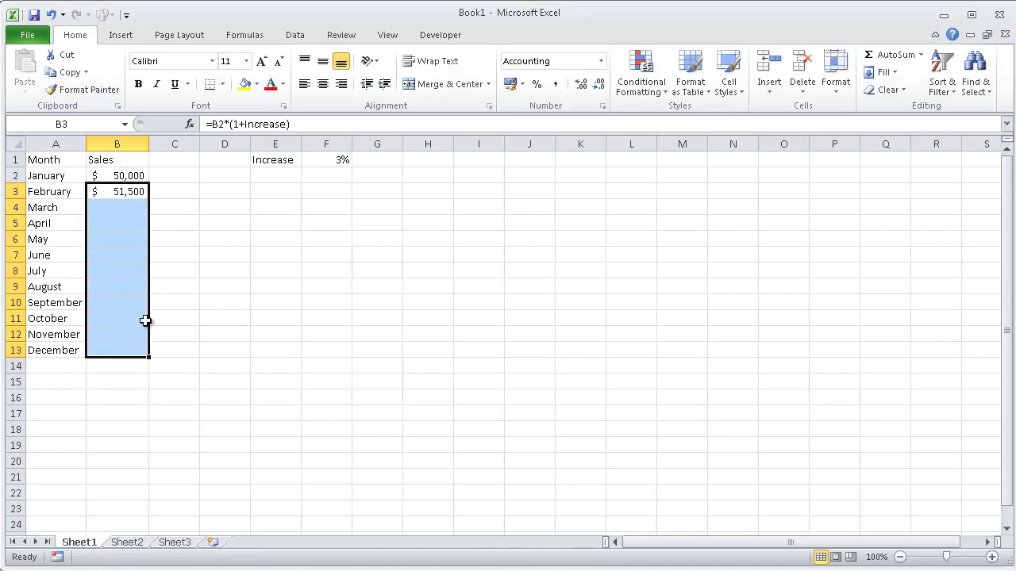
left_click(131, 254)
left_click(128, 189)
left_click_drag(151, 201, 132, 364)
left_click(147, 287)
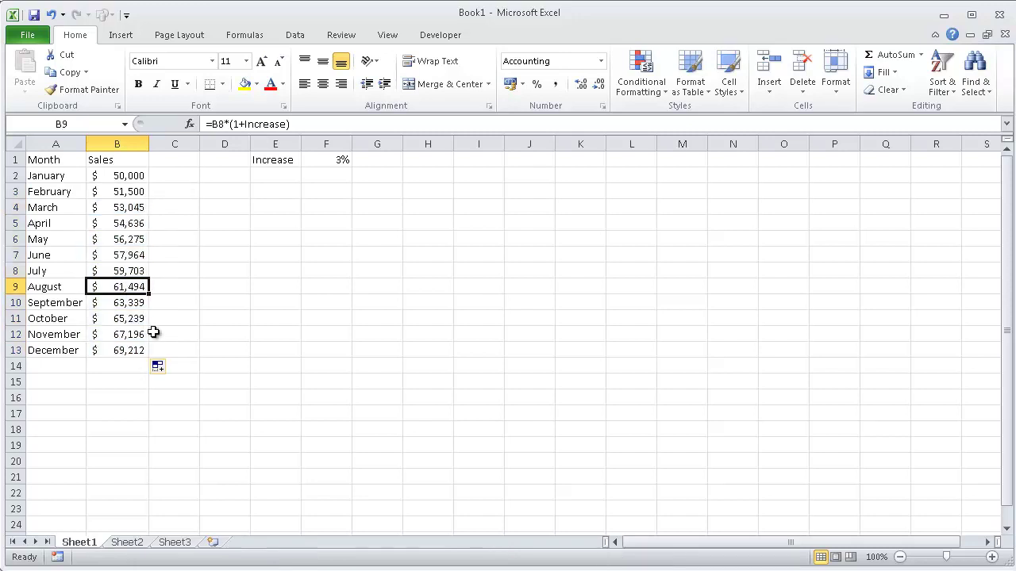
- Change the Increase rate in F1 to 0%, then to 5%, so December sales reach $85,517
left_click(127, 351)
left_click(340, 170)
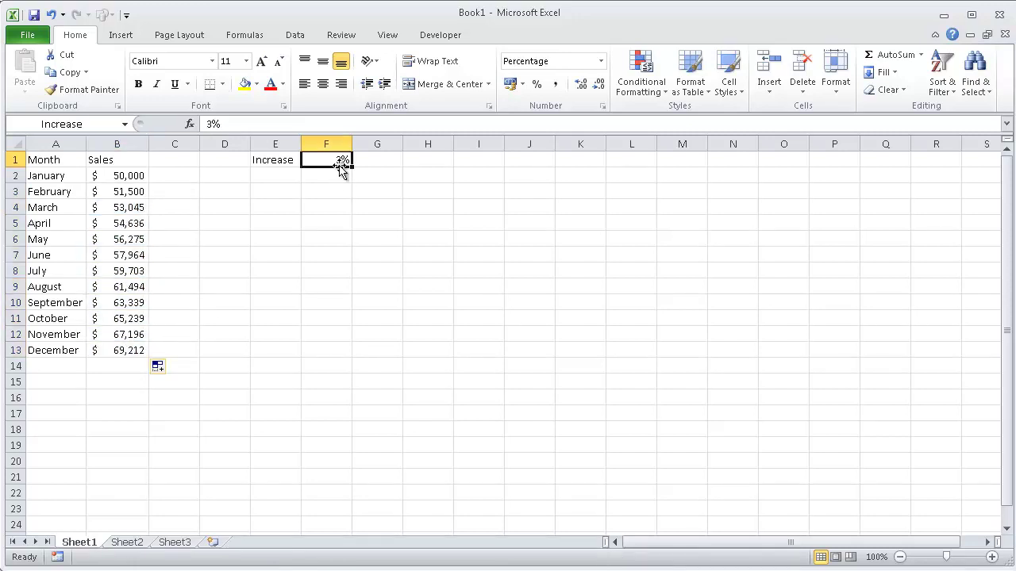
type("0")
key("Return")
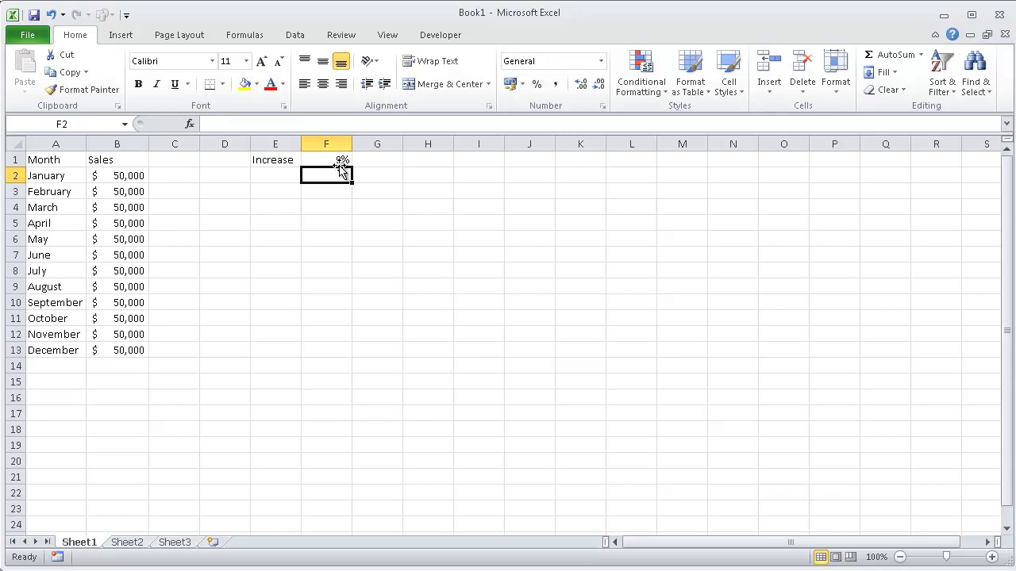
left_click(339, 164)
type("5")
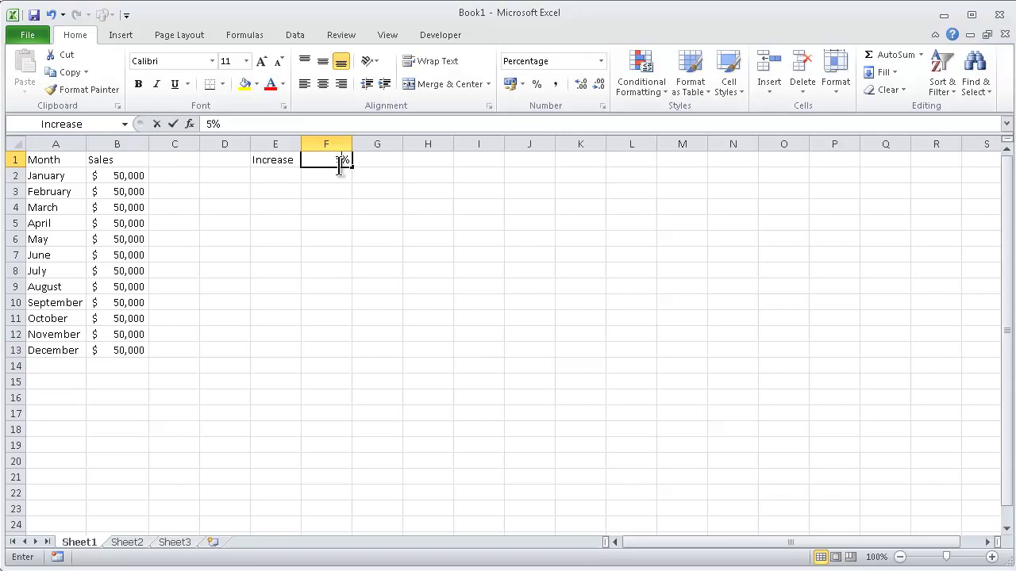
key("Return")
left_click(340, 167)
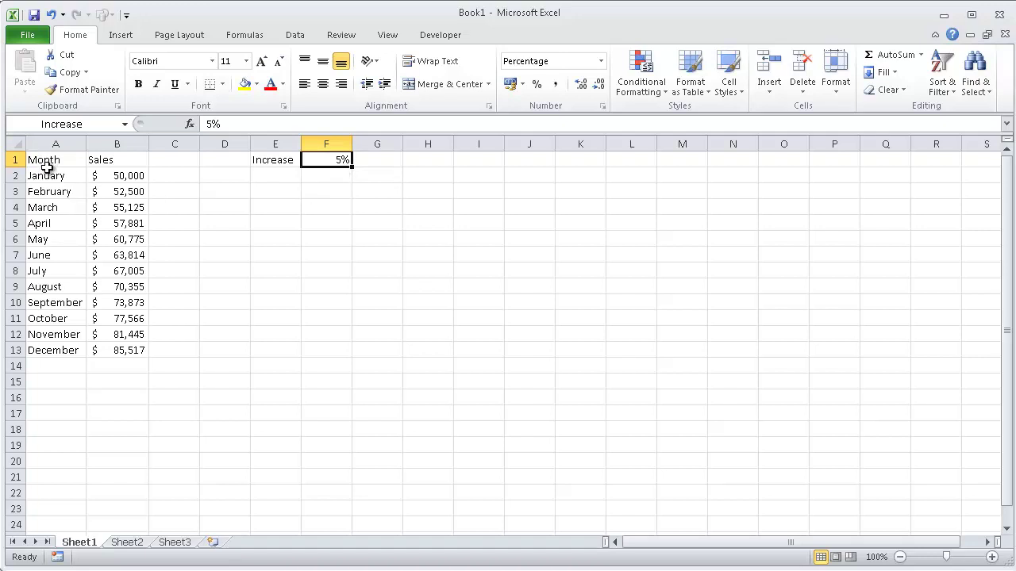
left_click(77, 204)
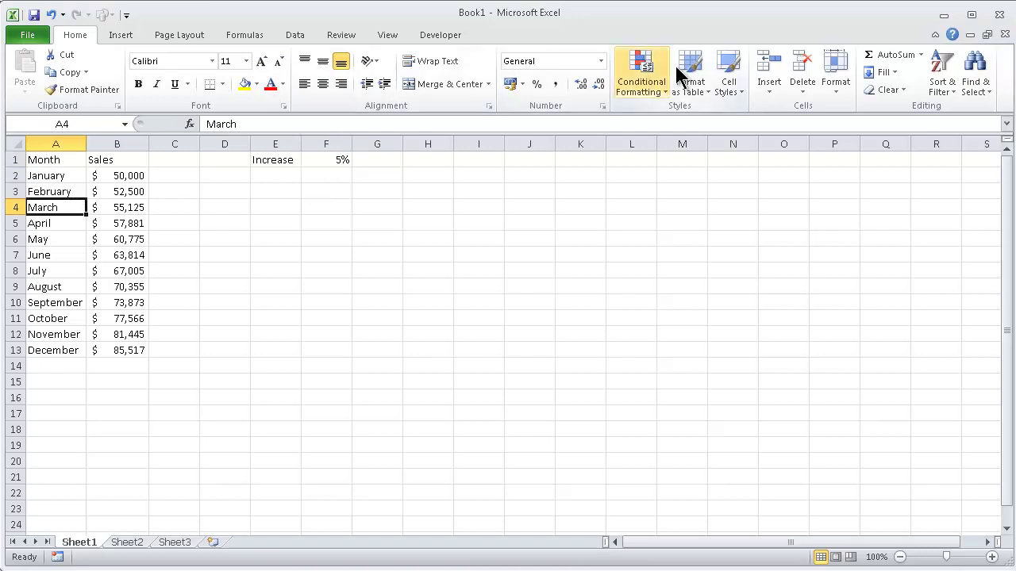
- Format A1:B13 as a table with headers using a red table style
left_click(704, 85)
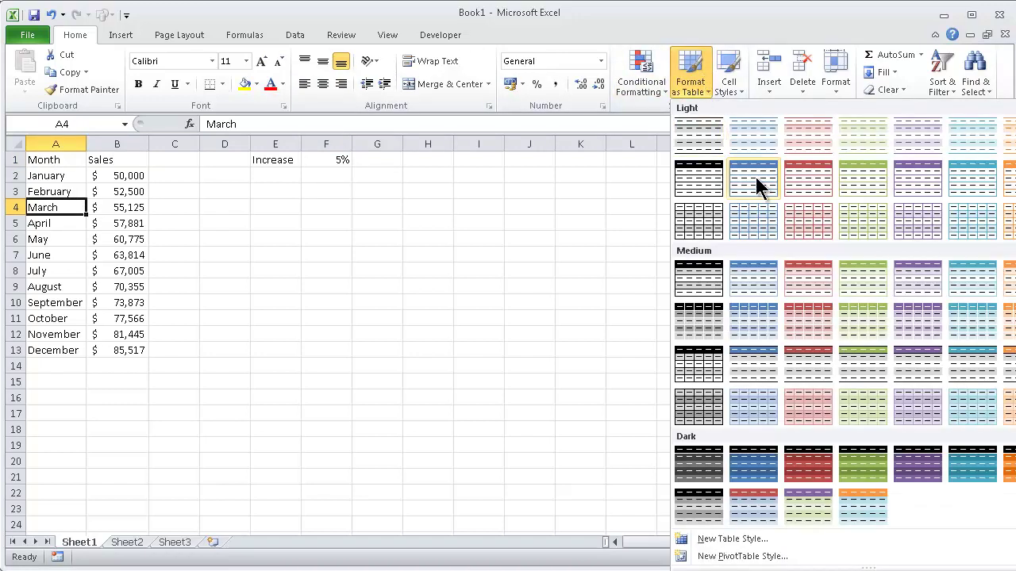
left_click(806, 181)
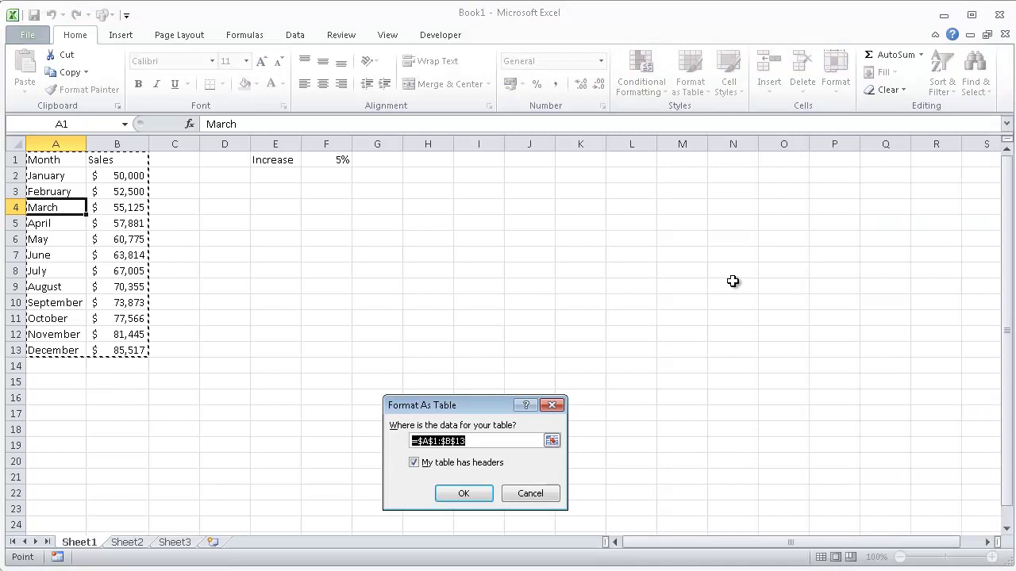
left_click(464, 493)
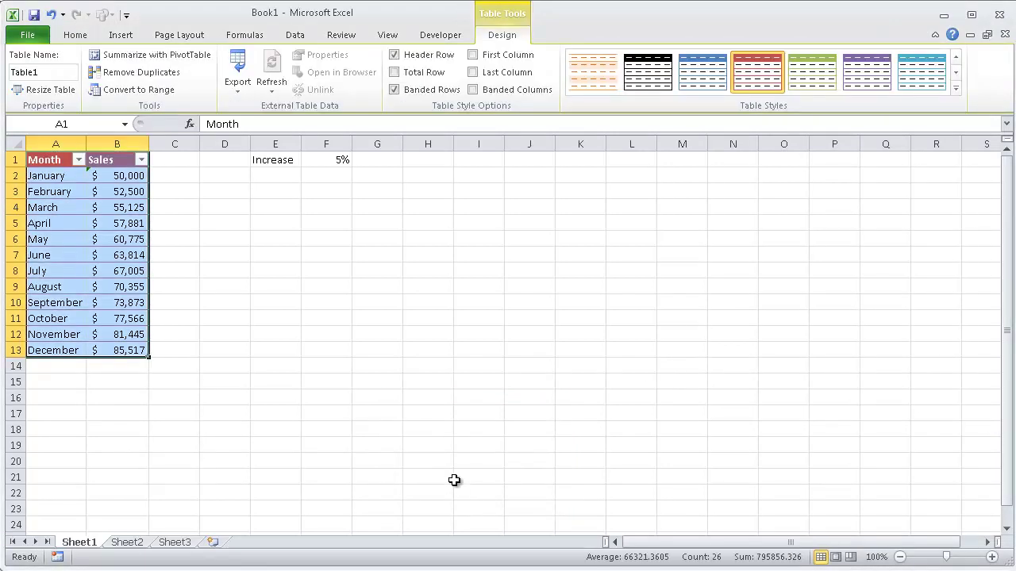
- Inspect the growth formulas in the new table's Sales column
left_click(125, 306)
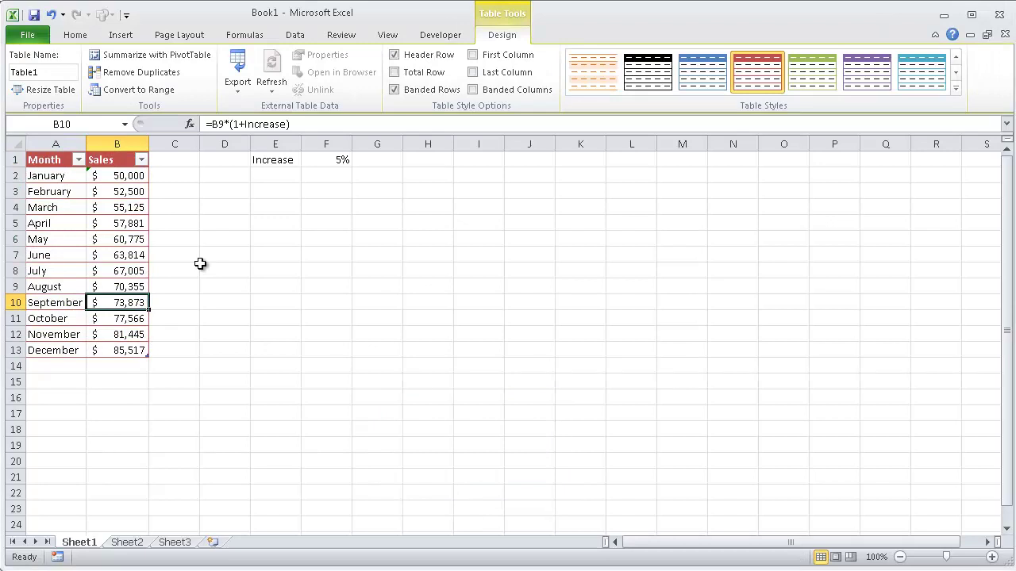
left_click(120, 192)
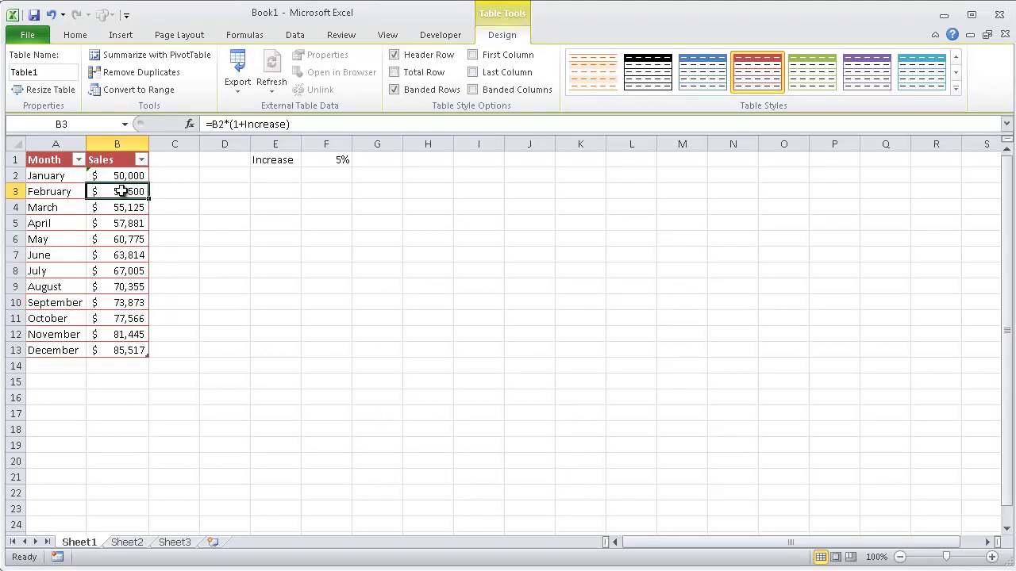
left_click(125, 253)
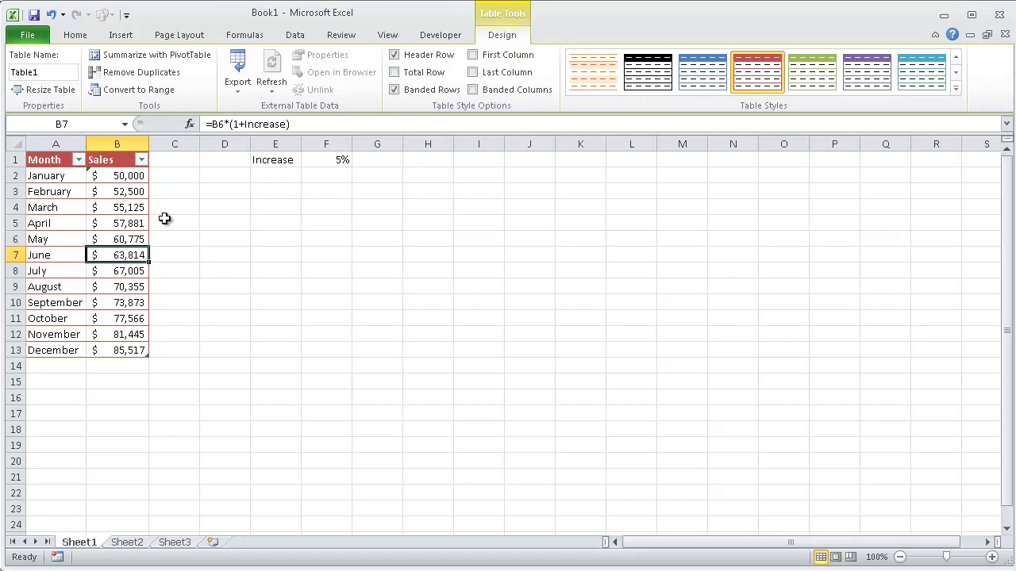
left_click(222, 221)
left_click(130, 239)
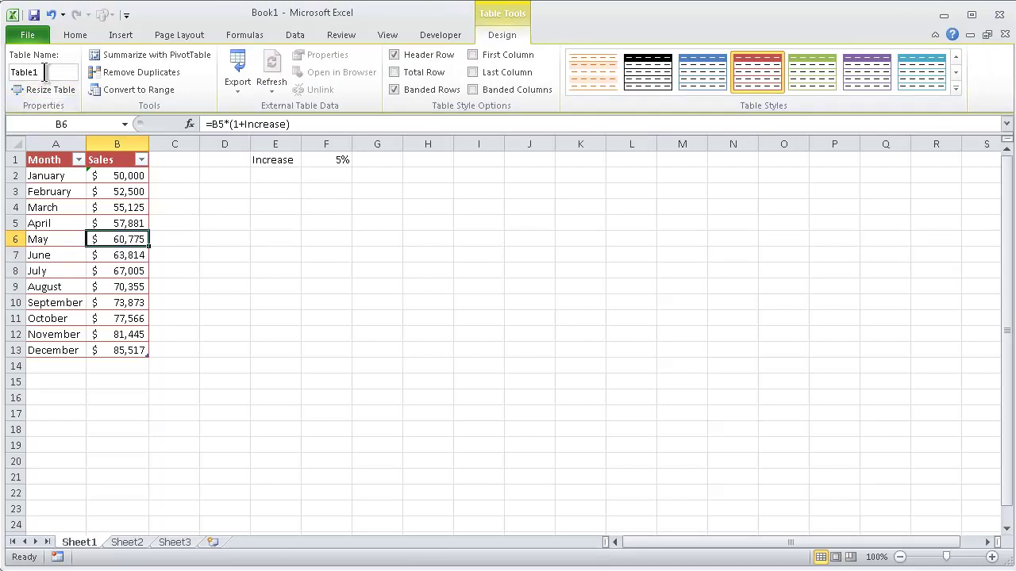
left_click(87, 208)
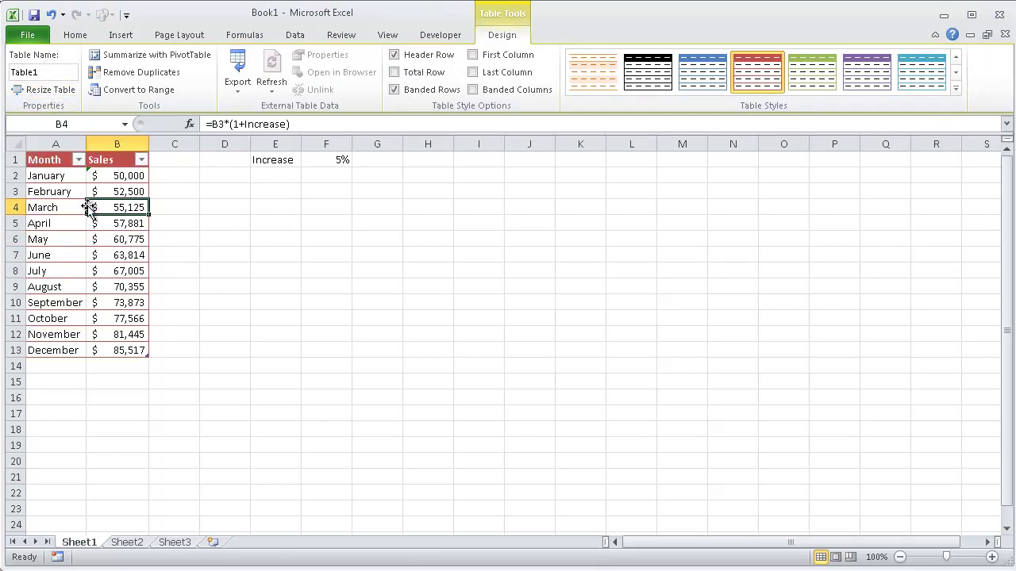
- Insert a 3-D column chart of the monthly sales
left_click(129, 38)
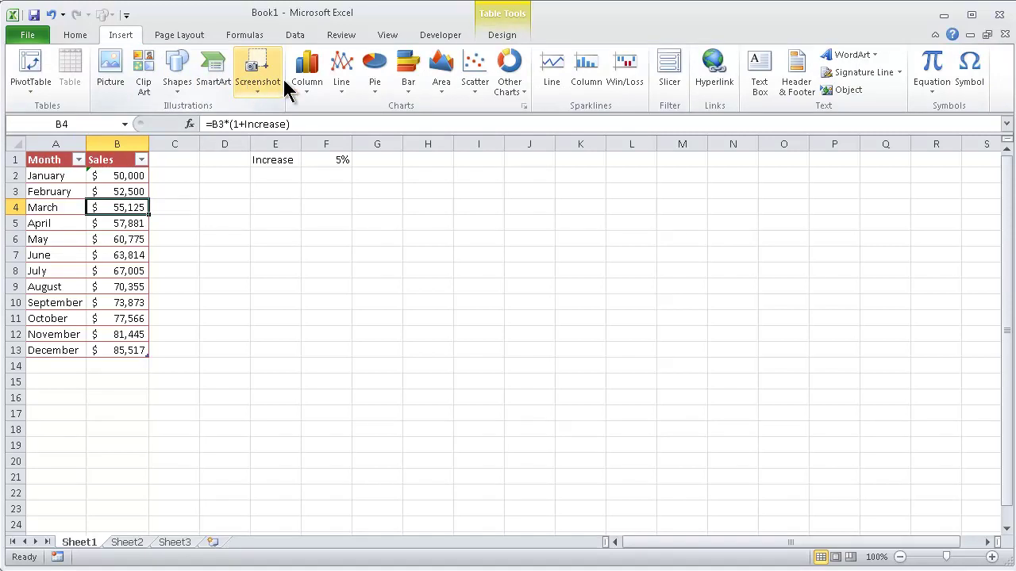
left_click(310, 99)
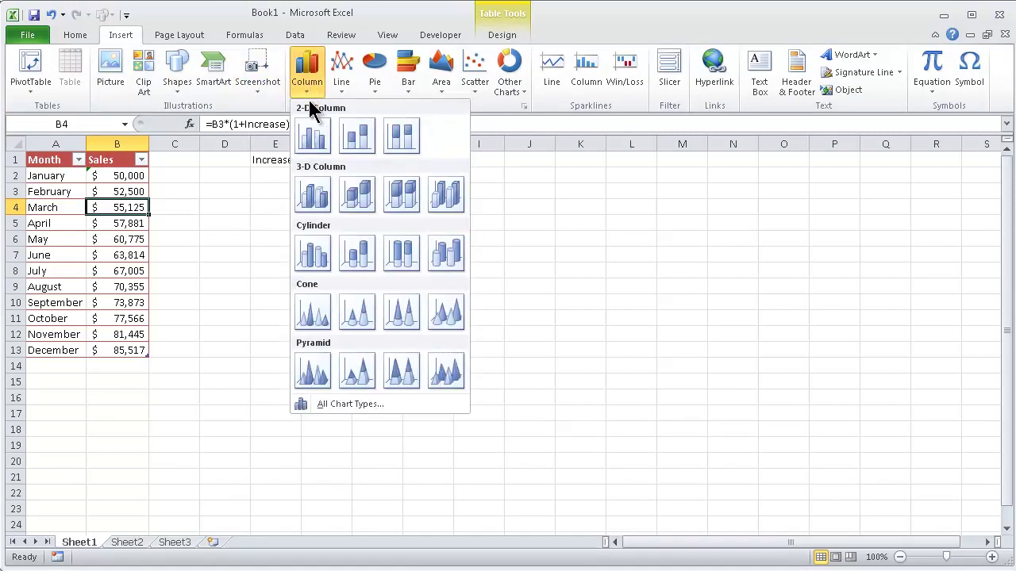
left_click(358, 199)
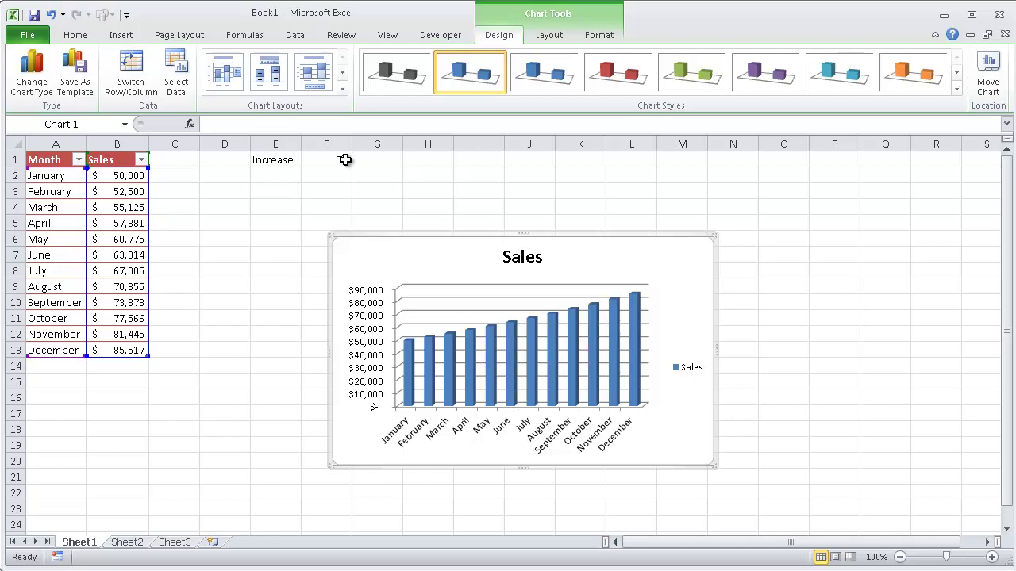
- Try Increase values of 10% and -10% in F1, then set it back to 3%
left_click(343, 159)
type("10")
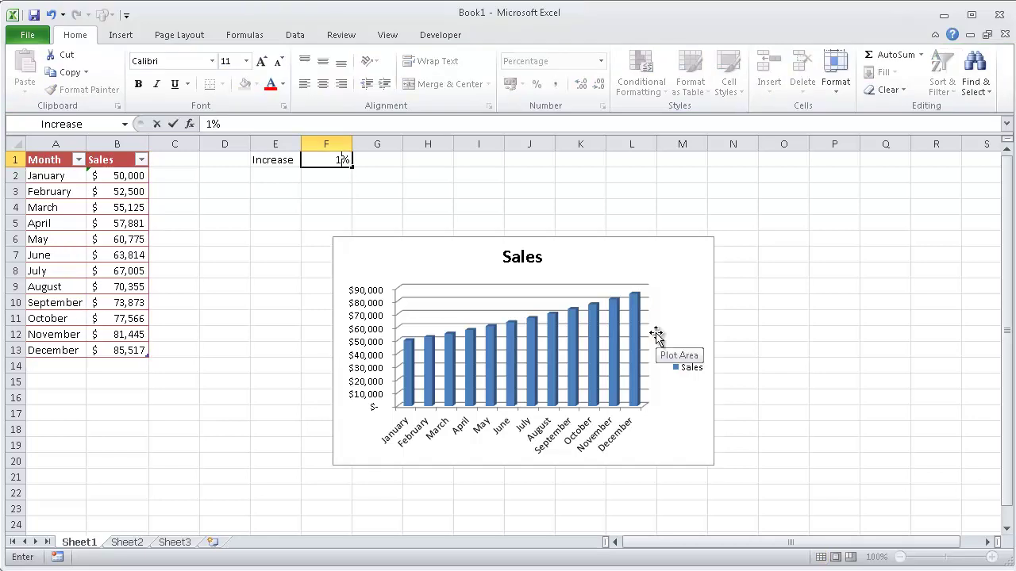
key("Return")
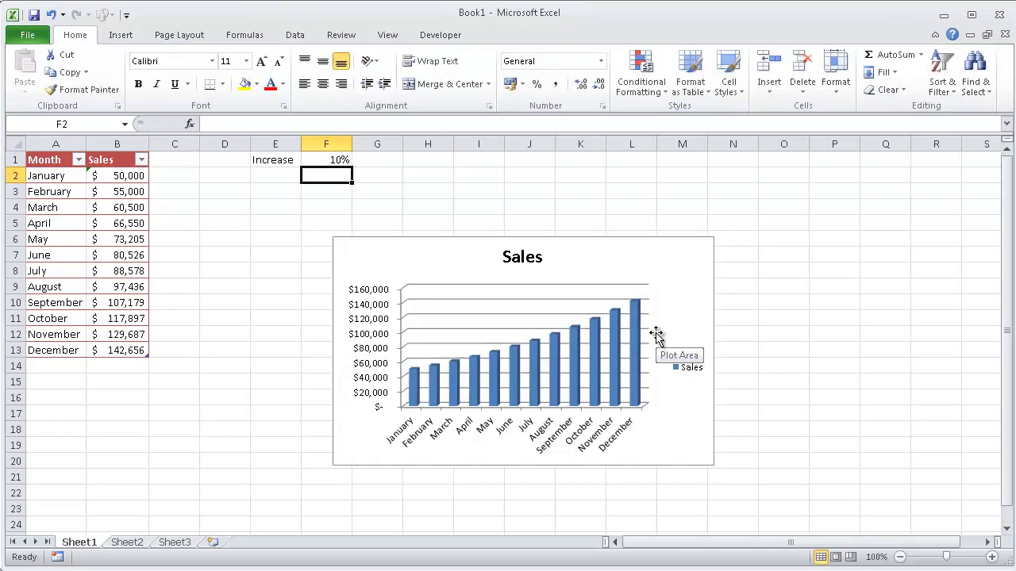
key("Up")
type("-10")
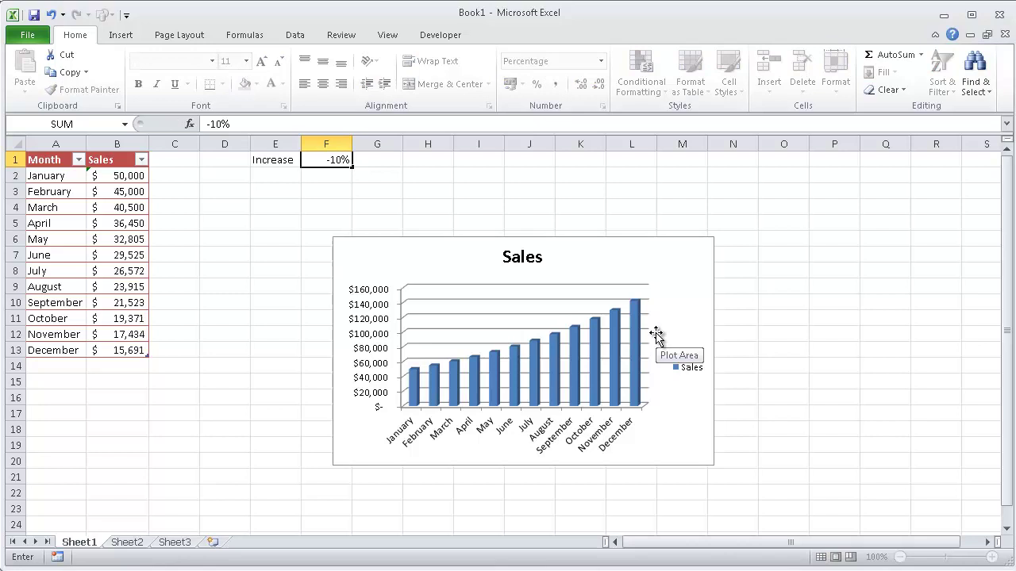
key("Return")
key("Up")
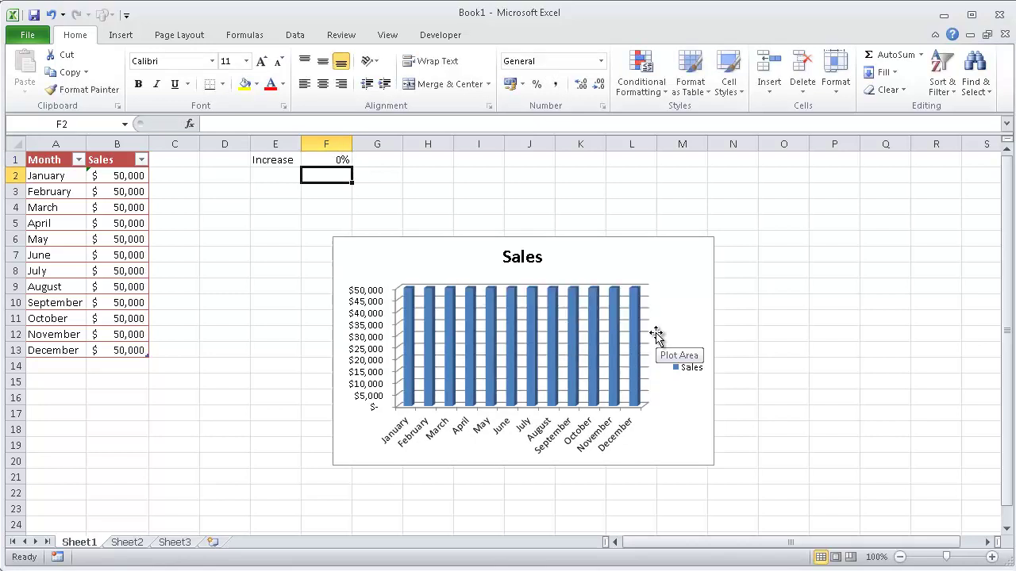
key("Up")
type("3")
key("Return")
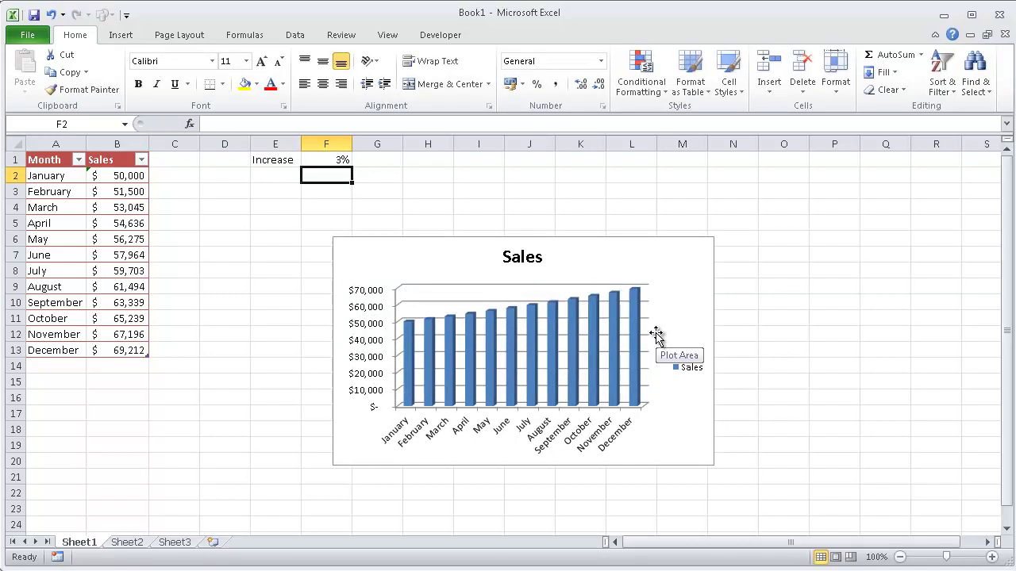
- Move the Sales chart up beside the table and make it smaller
left_click(461, 241)
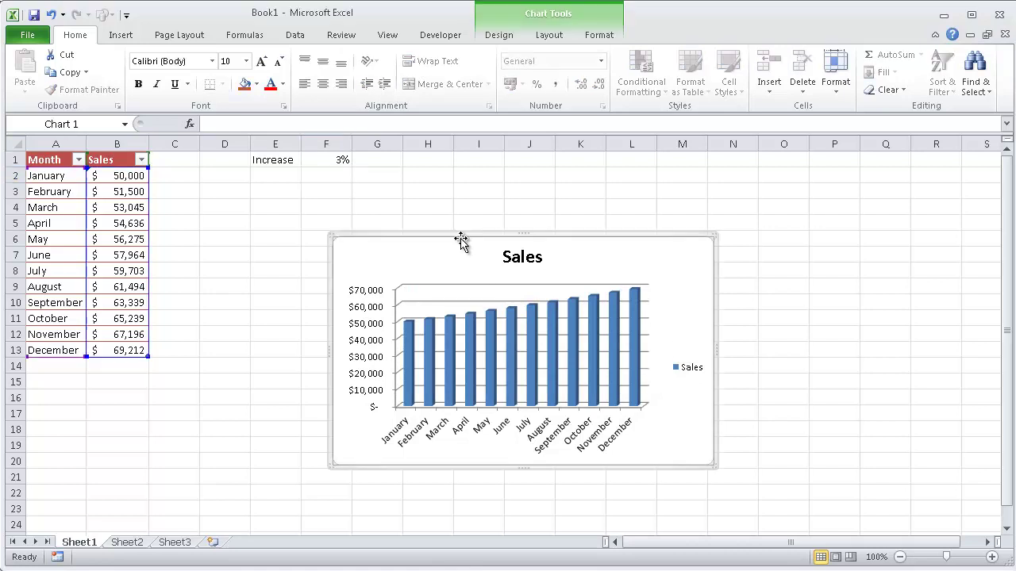
left_click_drag(459, 235, 306, 204)
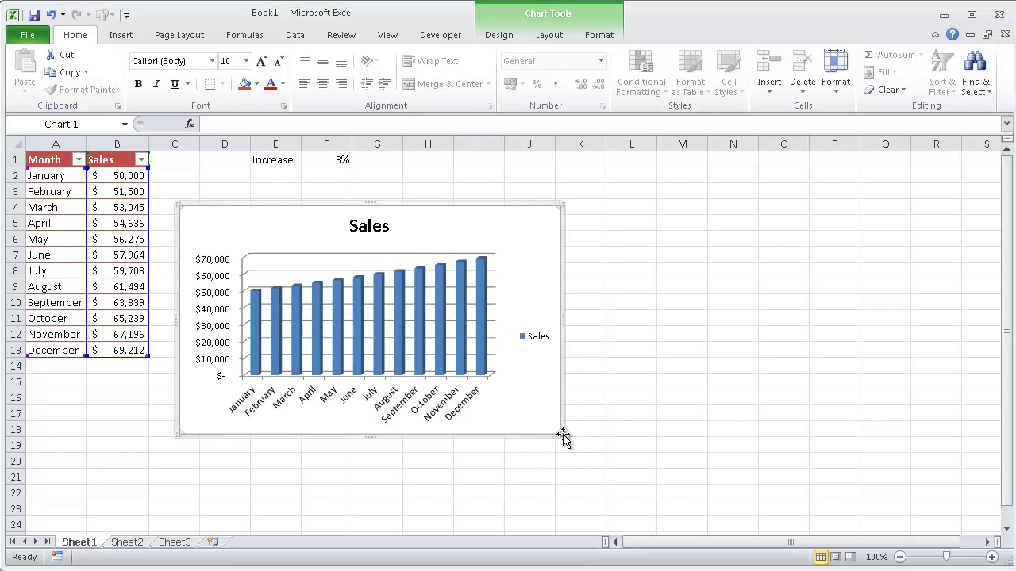
left_click_drag(560, 434, 479, 392)
left_click(533, 381)
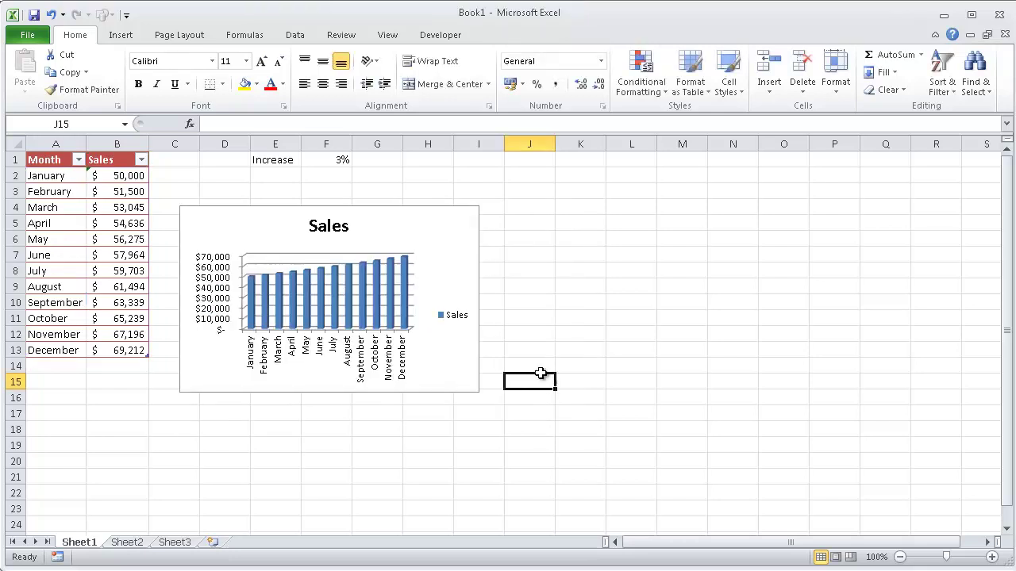
left_click_drag(150, 380, 145, 384)
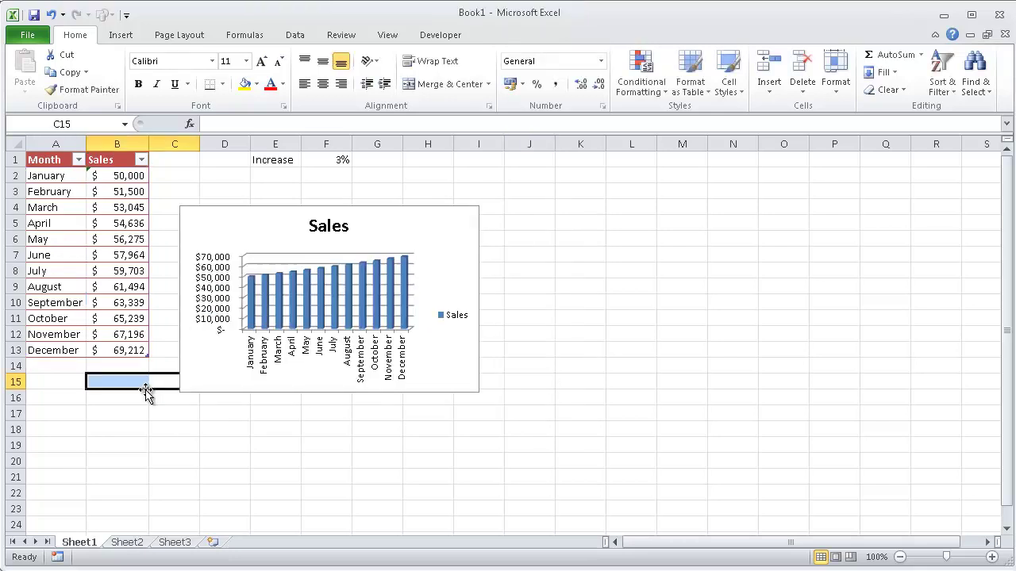
left_click(270, 313)
left_click_drag(287, 204, 286, 169)
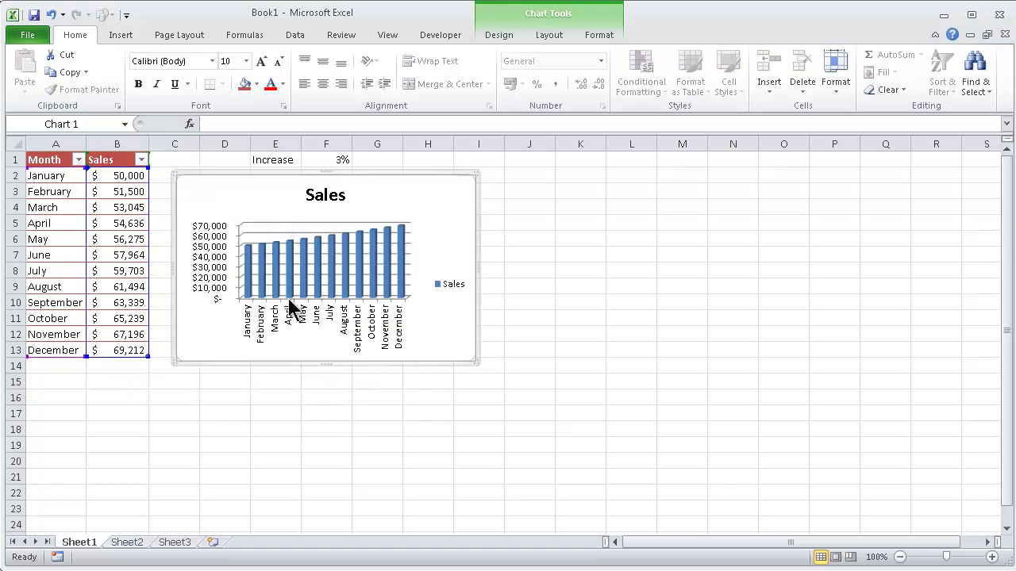
left_click(312, 399)
- Choose Save to SharePoint under Save & Send and launch the Save As window
left_click(35, 34)
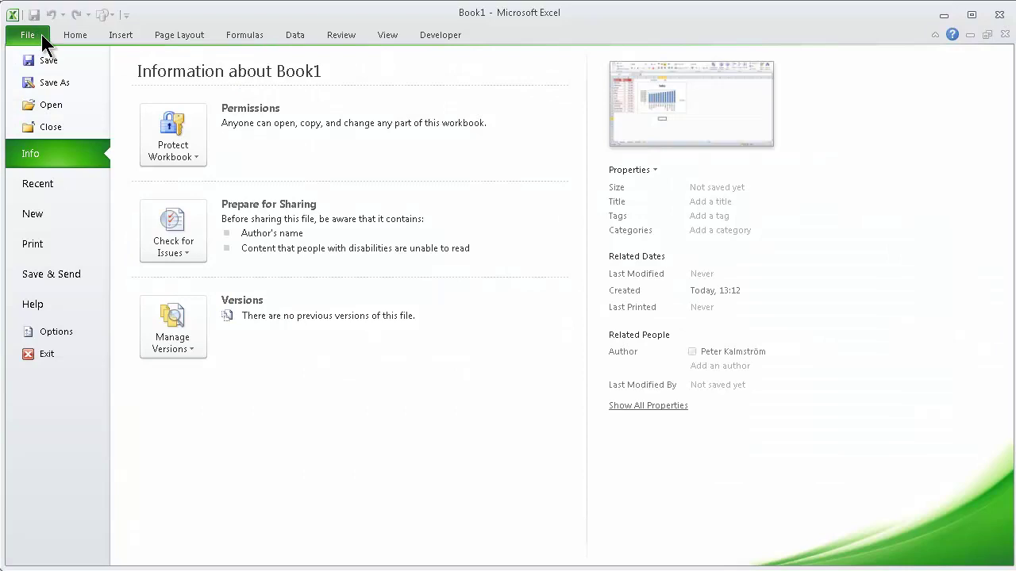
left_click(60, 276)
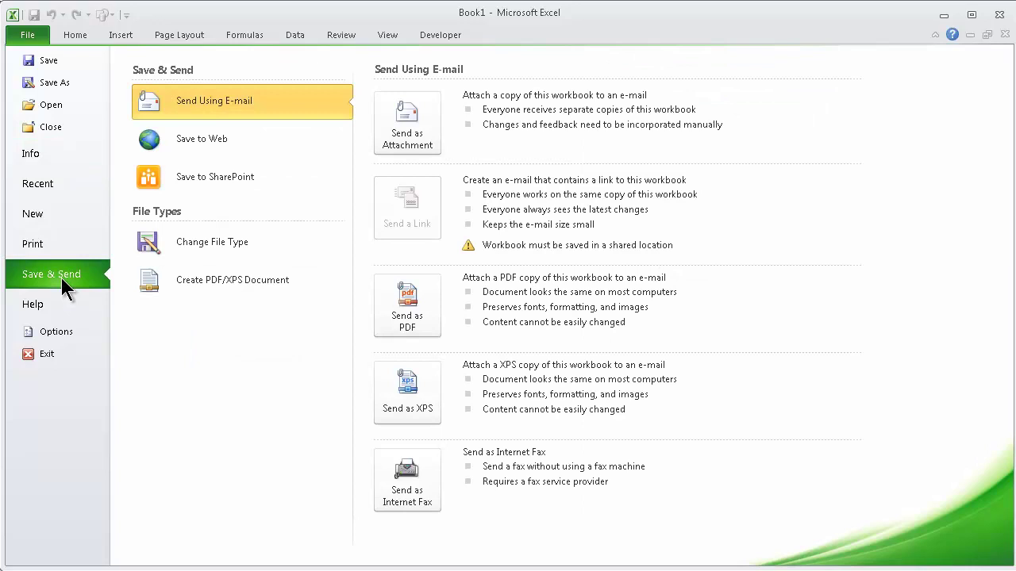
left_click(233, 177)
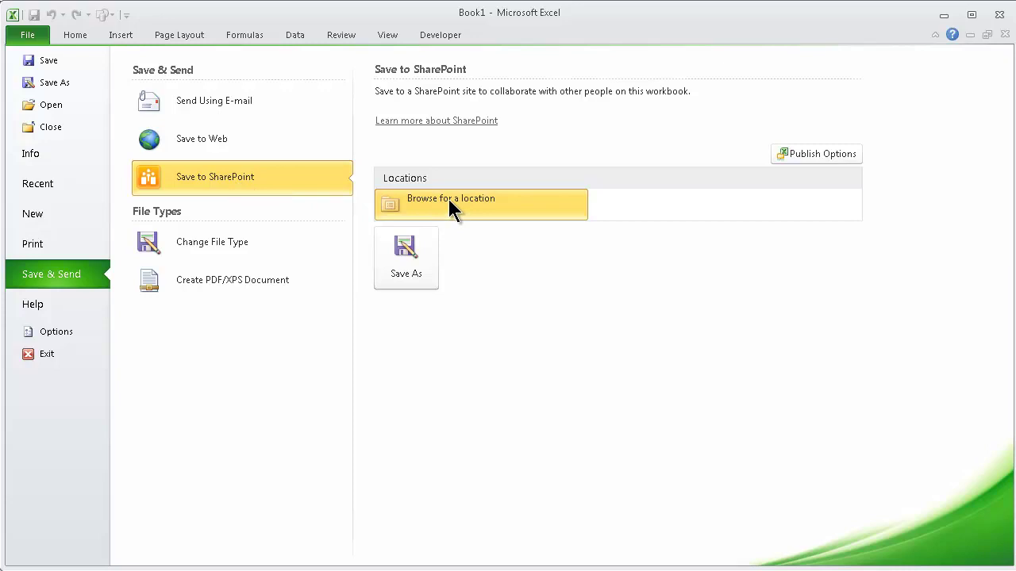
left_click(402, 254)
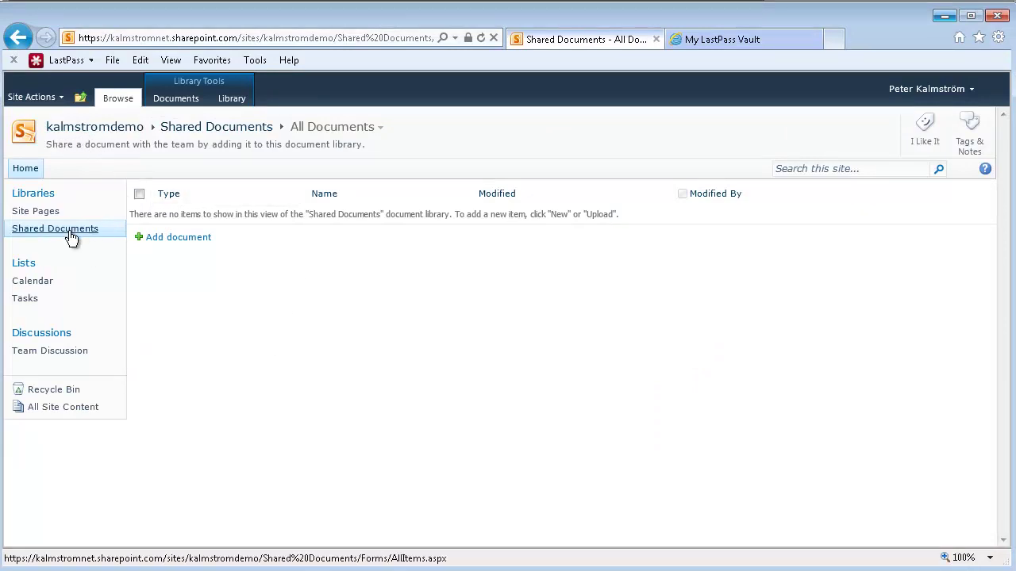
- Select the Shared Documents library's full web address in the browser for copying
left_click(385, 40)
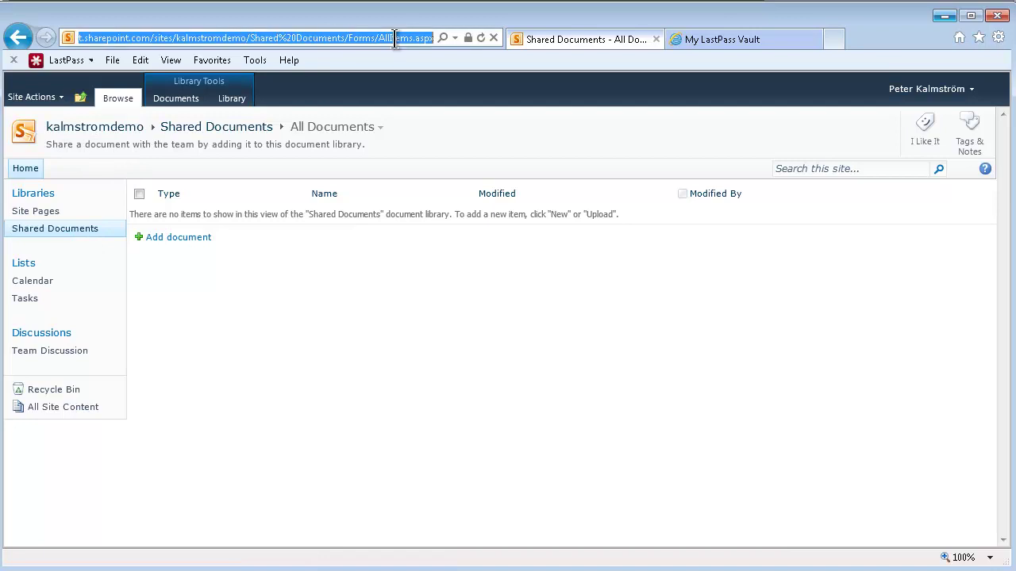
left_click(349, 40)
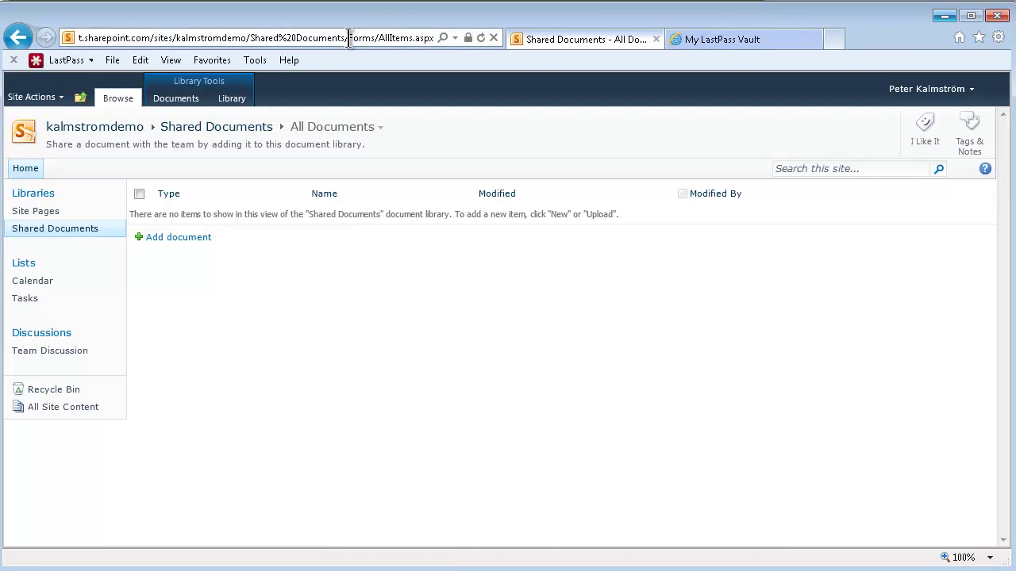
left_click(349, 39)
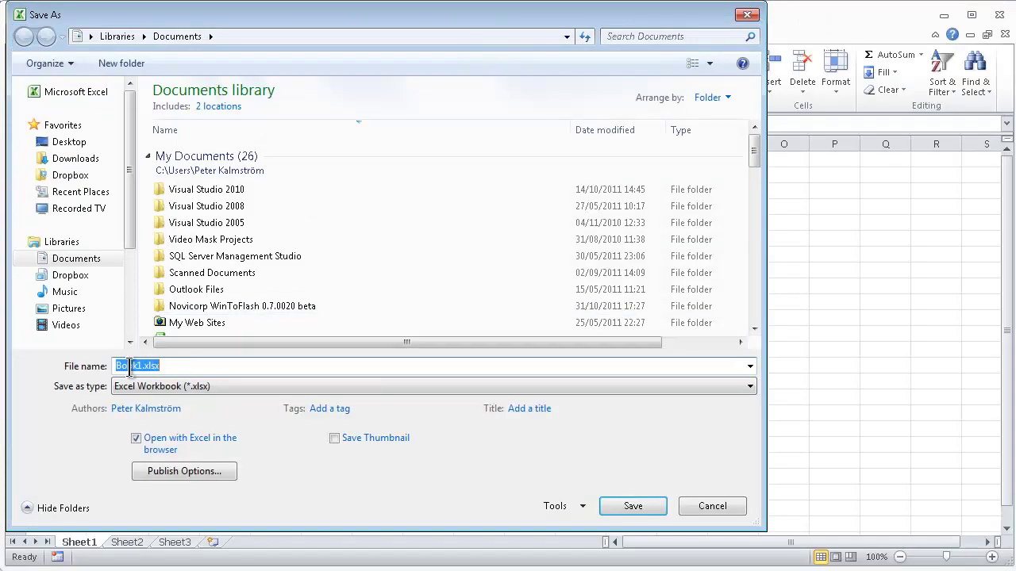
- Point the Save As dialog to the SharePoint Shared Documents library by pasting its address
type("https://kalmstromnet.sharepoint.com/sites/kalmstromdemo/Shared%20Documents/")
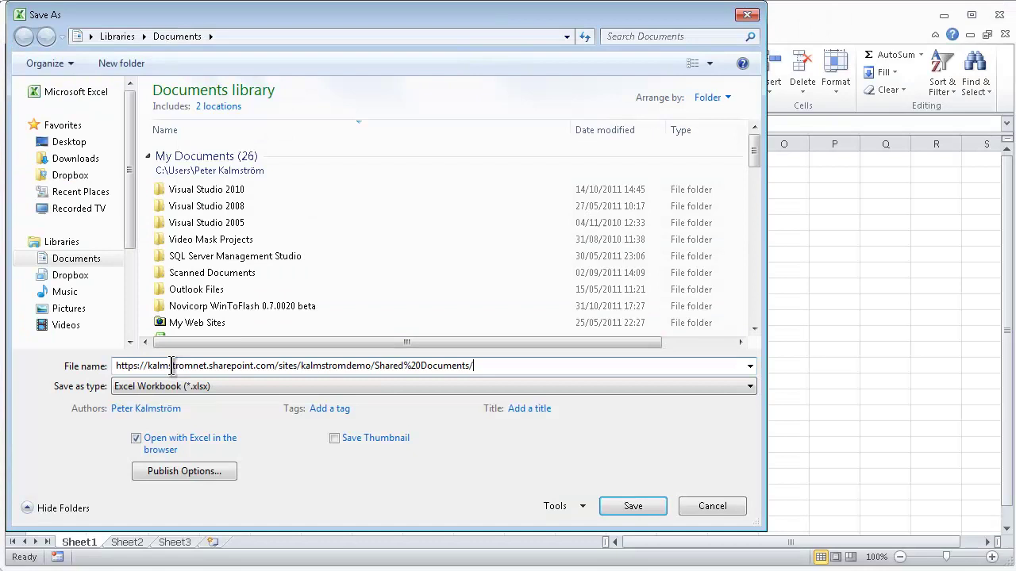
key("Return")
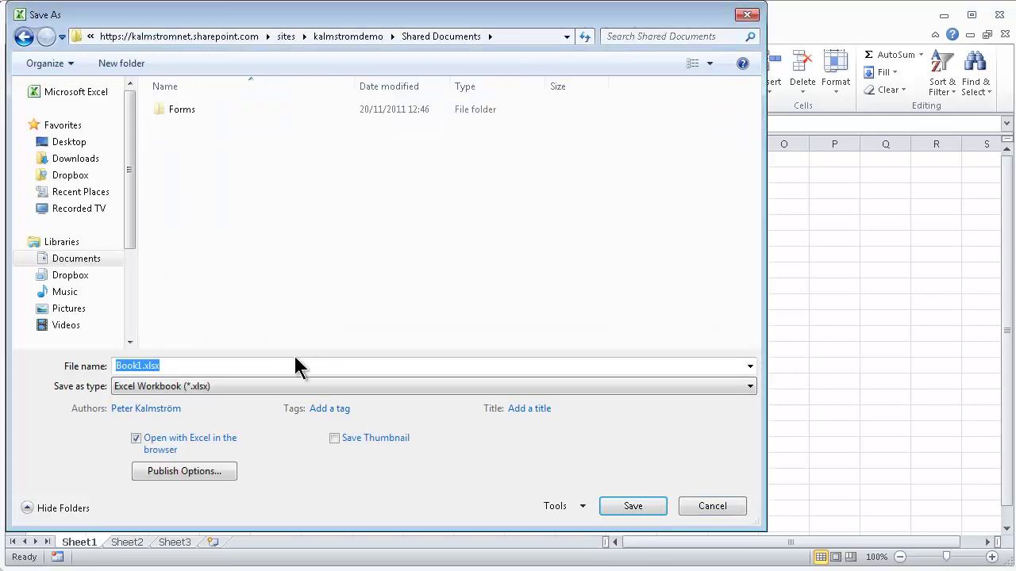
left_click(537, 37)
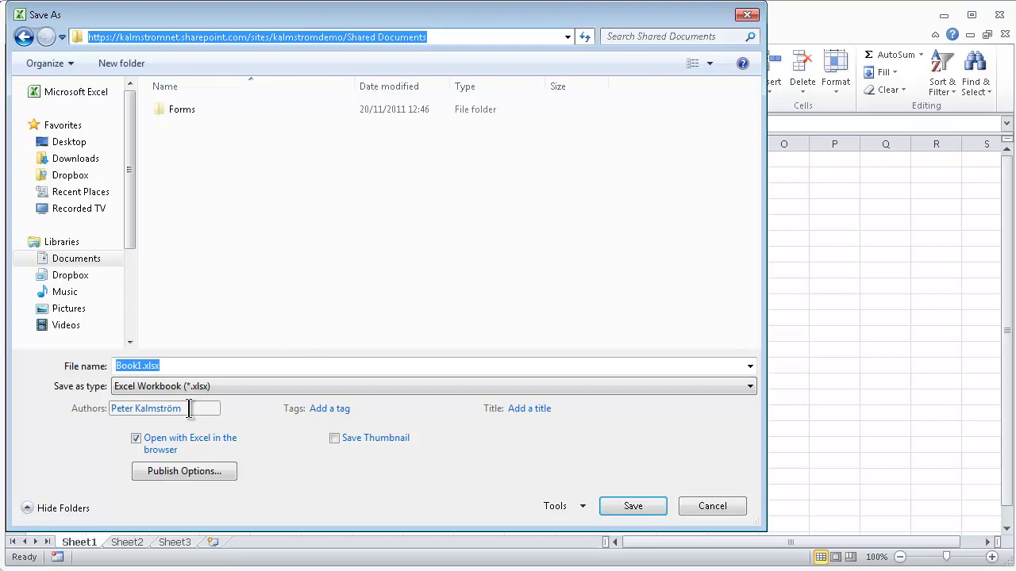
- Rename the file from Book1 to ExpectedSales.xlsx
double_click(139, 366)
left_click(138, 367)
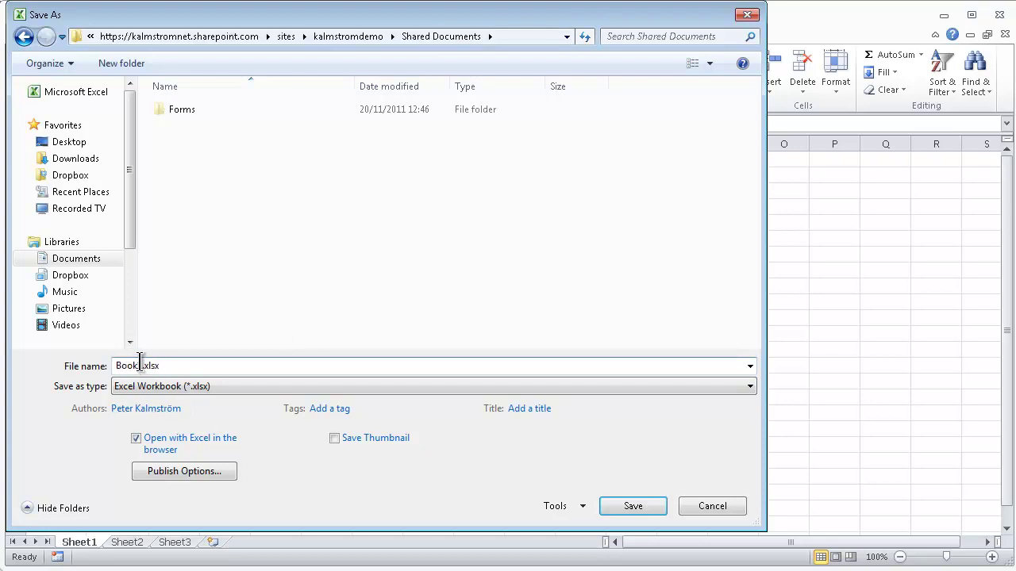
left_click_drag(138, 366, 117, 367)
type("Sales")
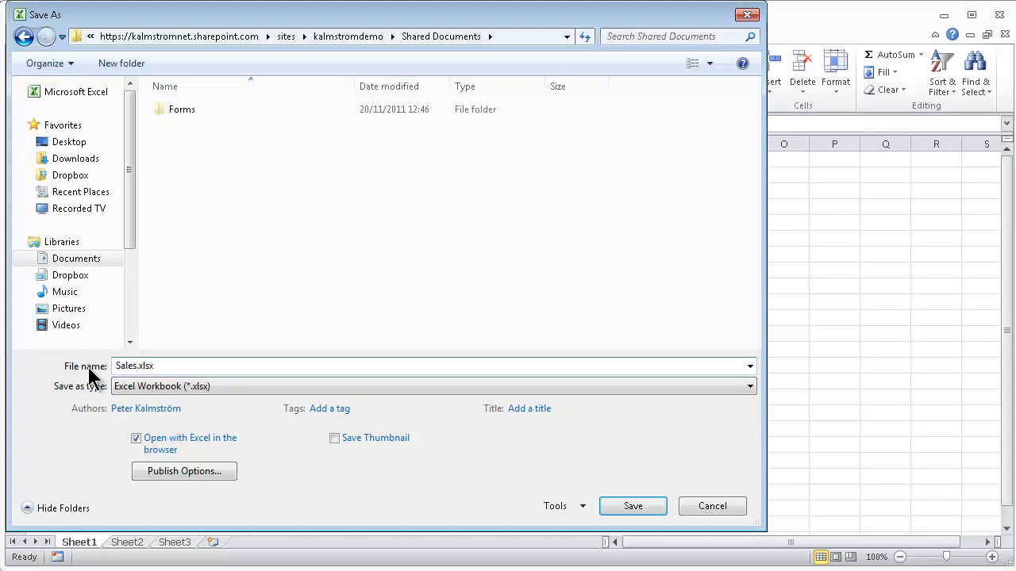
key("BackSpace")
key("BackSpace")
key("BackSpace")
key("BackSpace")
key("BackSpace")
type("ExpectedSales")
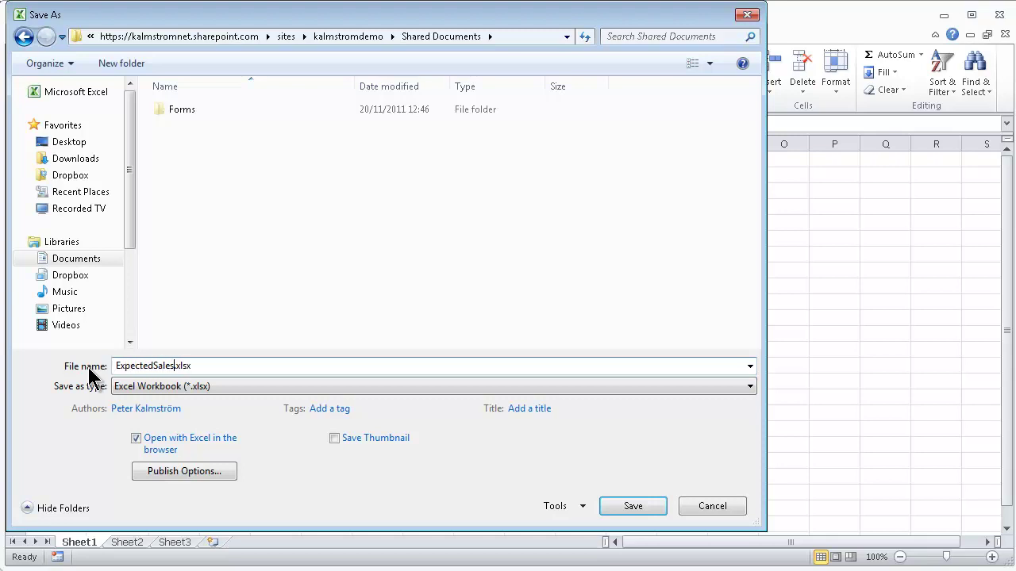
- In Publish Options, limit the browser view to Sheet1 by excluding Sheet2 and Sheet3
left_click(185, 473)
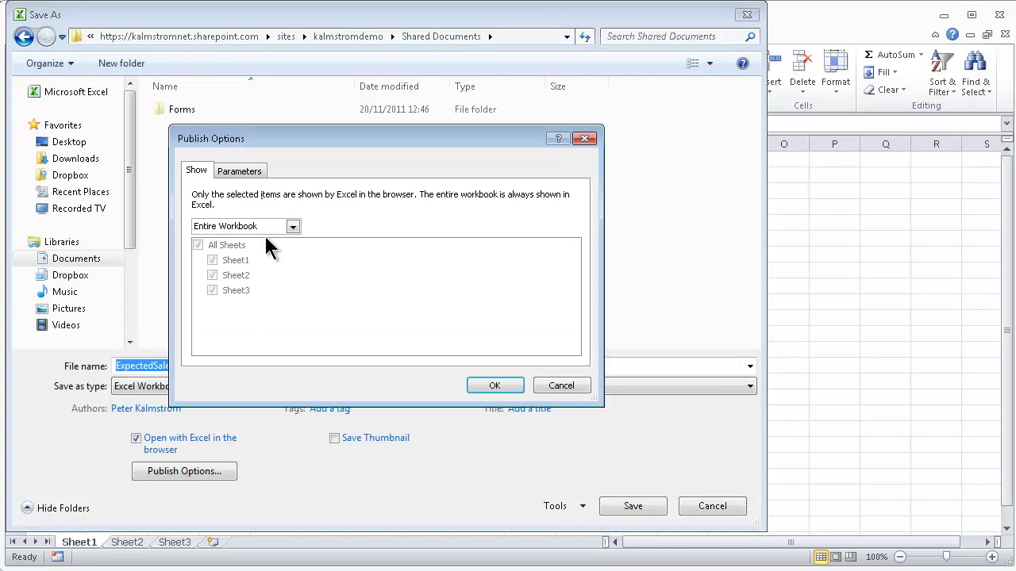
left_click(266, 228)
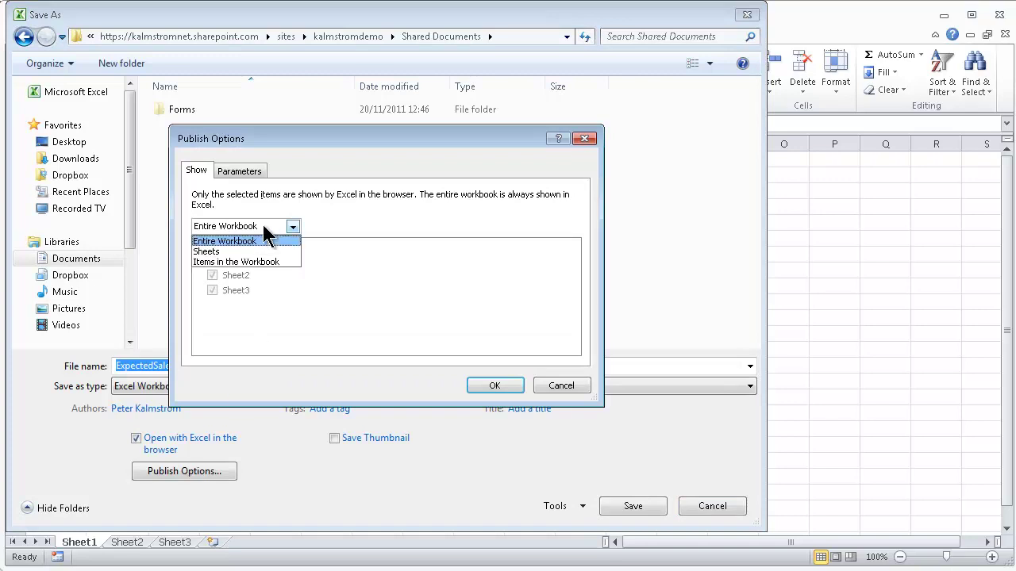
left_click(232, 252)
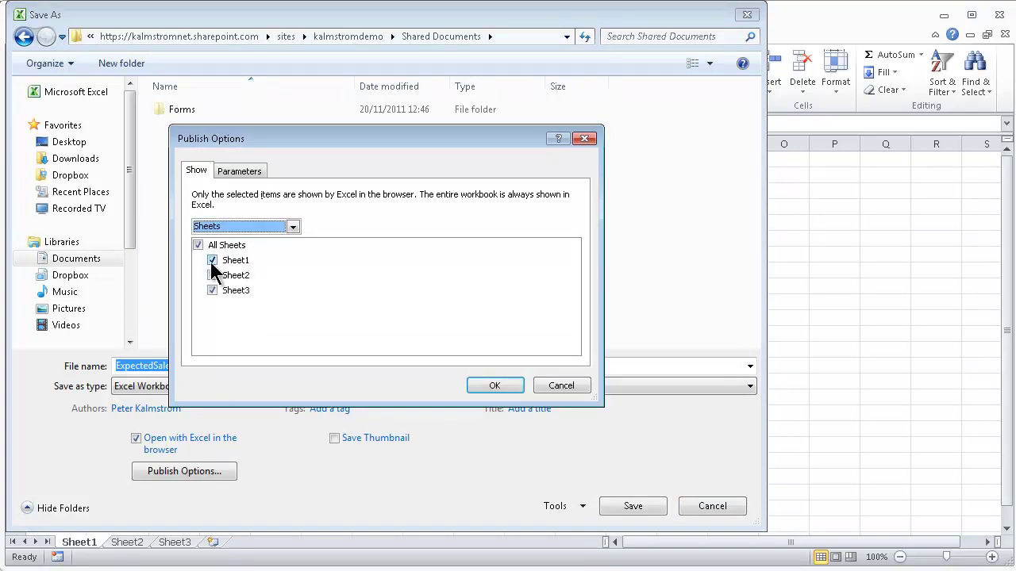
left_click(212, 275)
left_click(212, 291)
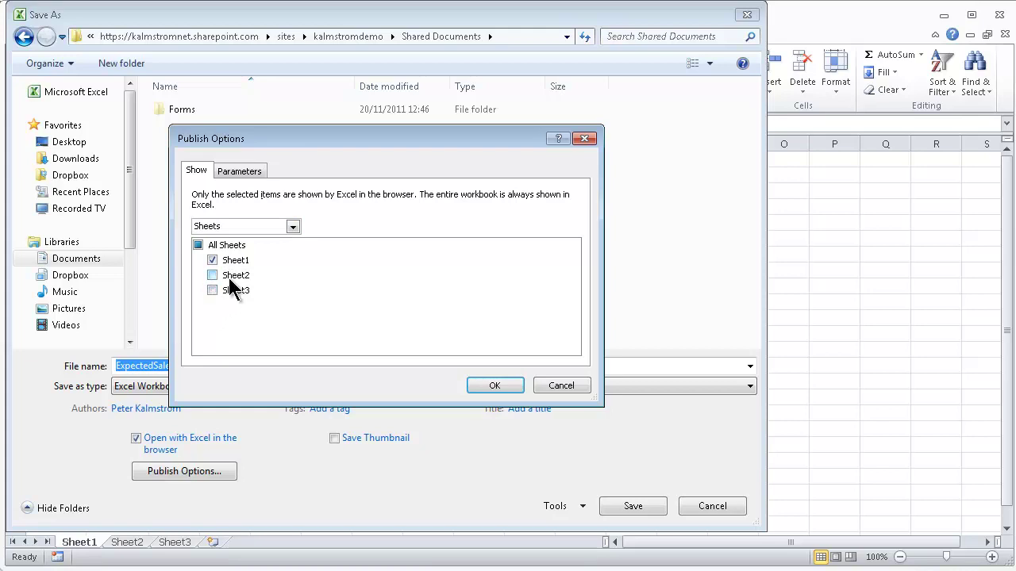
left_click(254, 224)
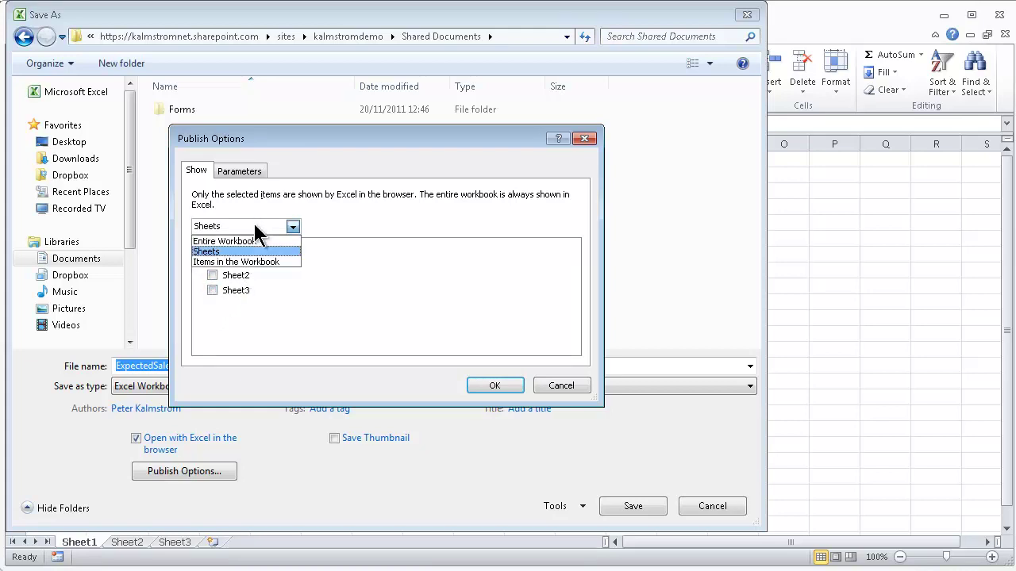
left_click(246, 265)
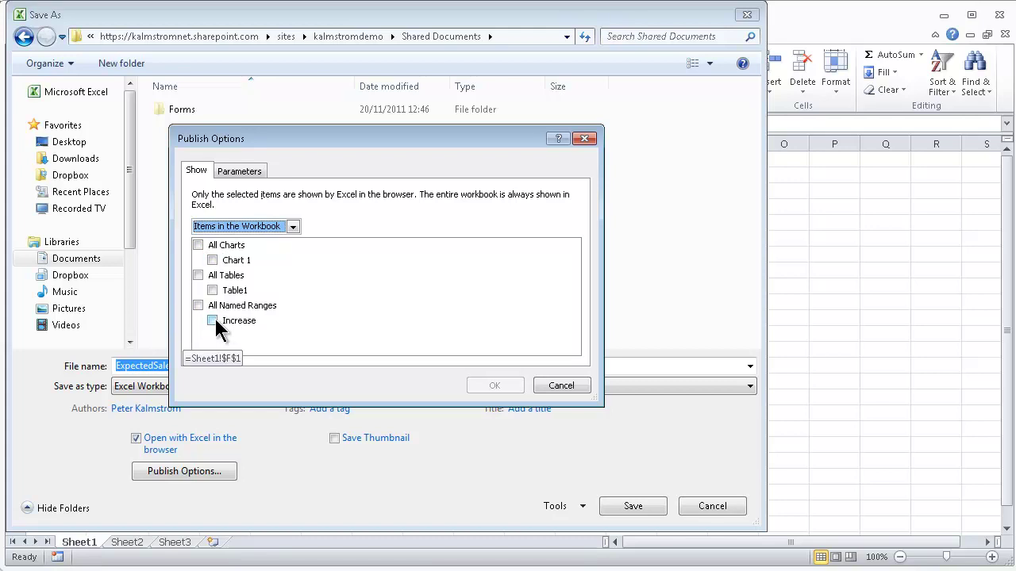
- Add the Increase cell as a browser-editable workbook parameter
left_click(239, 172)
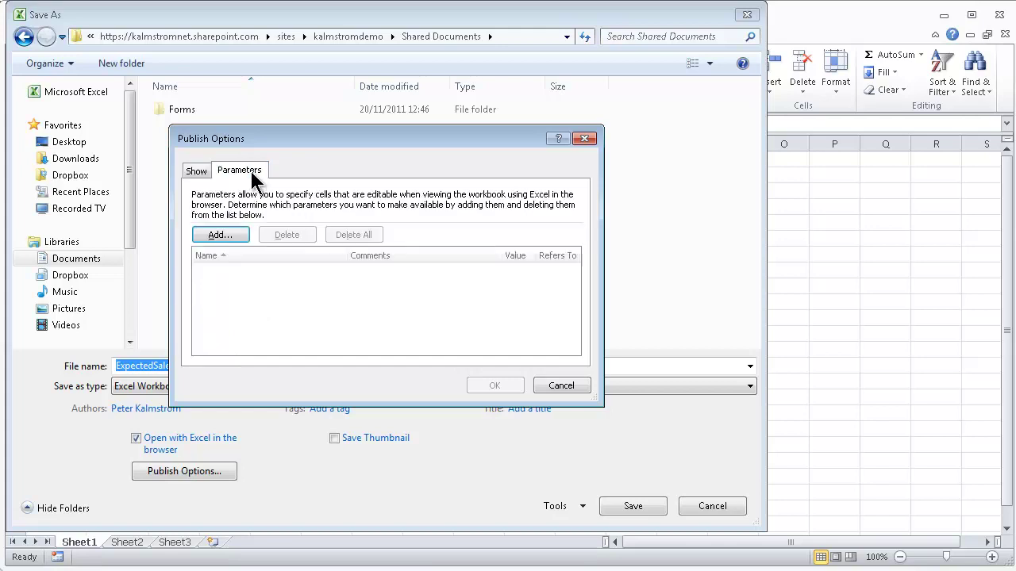
left_click(226, 237)
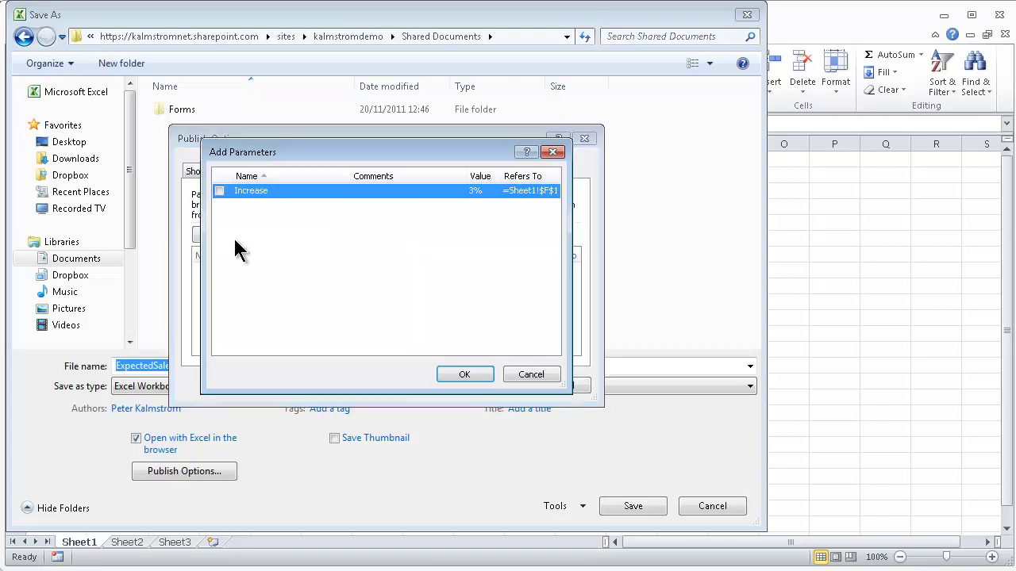
left_click(219, 191)
left_click(465, 381)
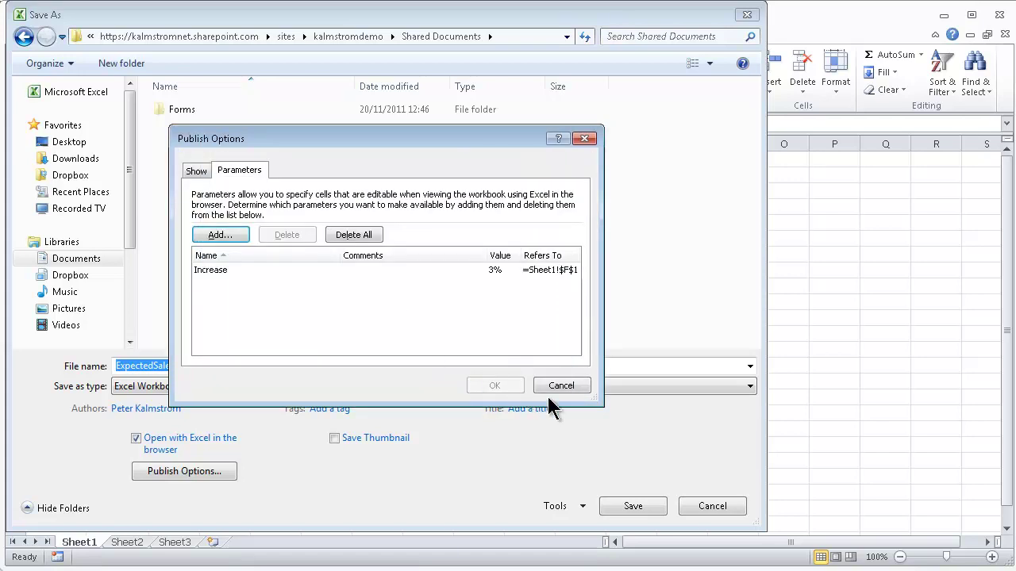
- Reset the shown sheets to Sheet1 only, leaving out Sheet2 and Sheet3, and confirm the options
left_click(196, 171)
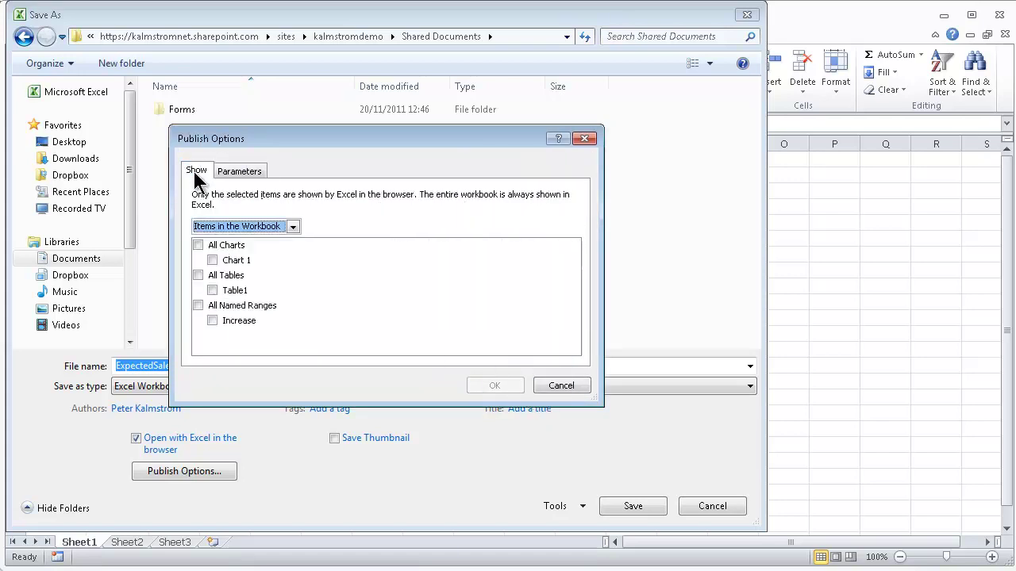
key("Down")
left_click(229, 292)
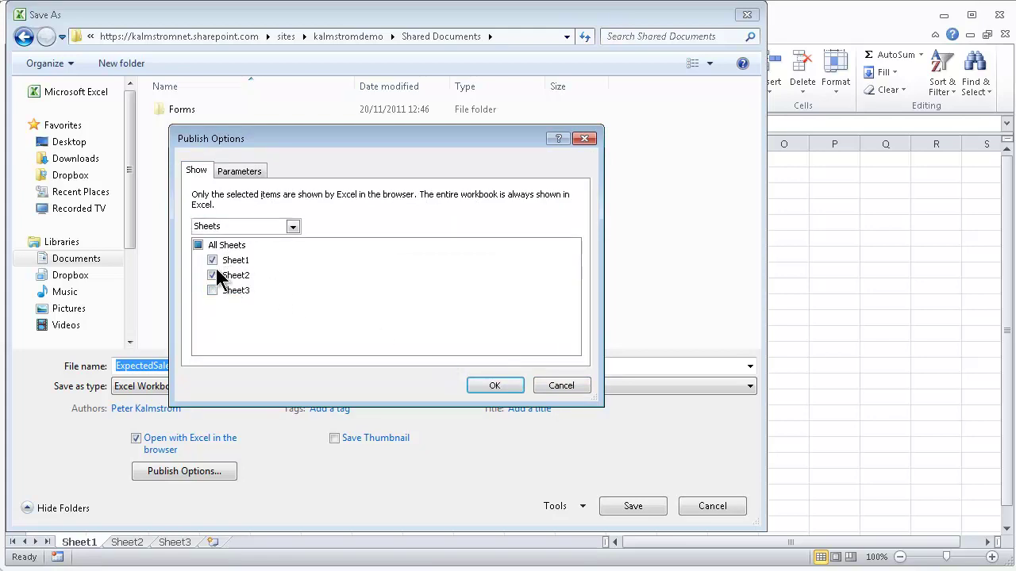
left_click(216, 276)
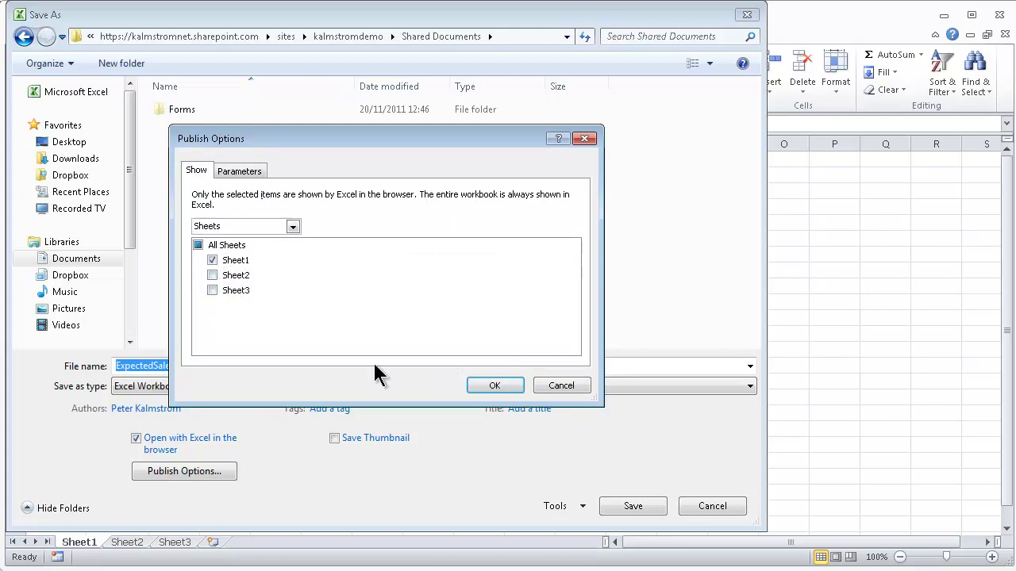
left_click(234, 229)
left_click(234, 230)
left_click(238, 174)
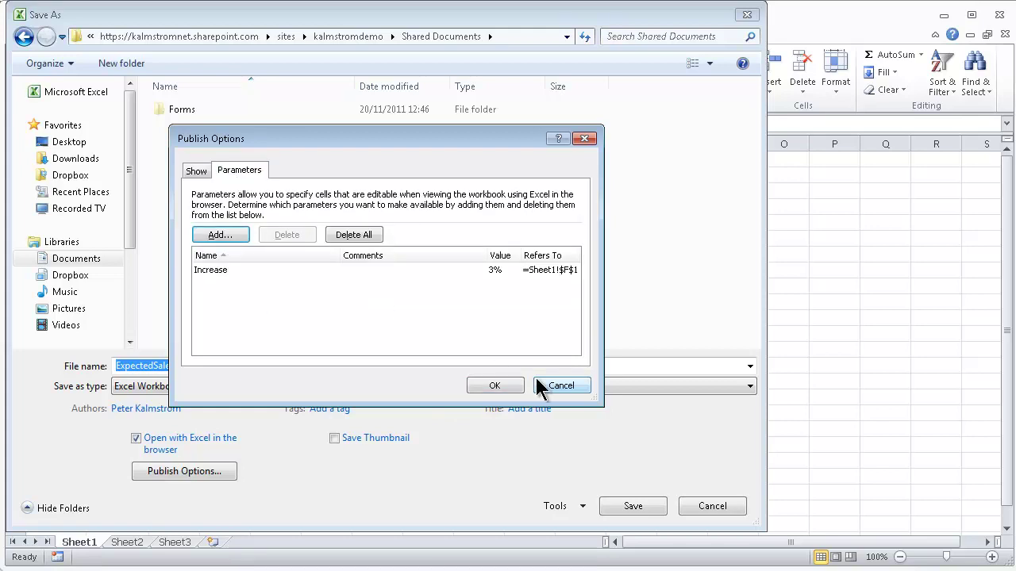
left_click(512, 388)
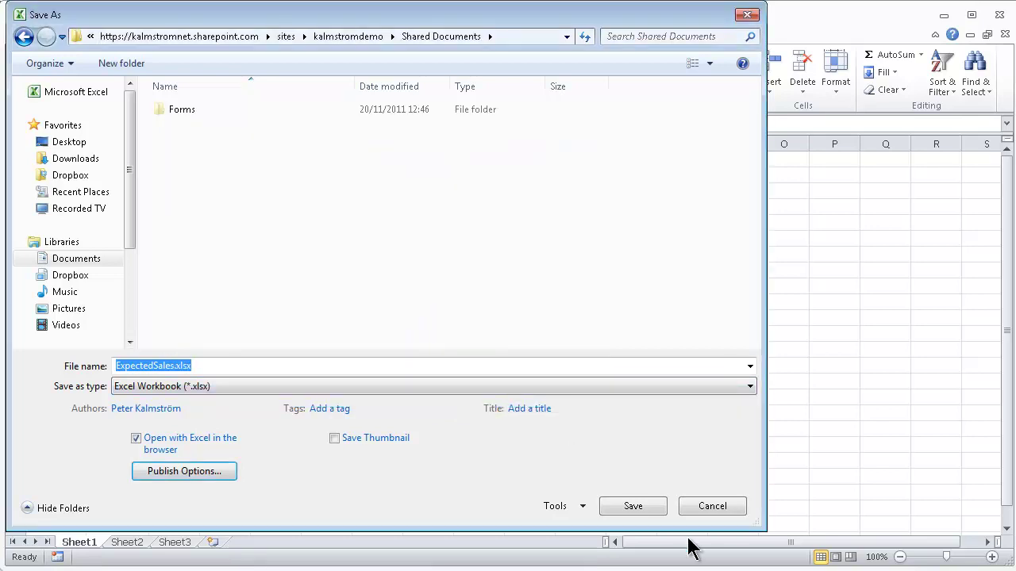
- Save ExpectedSales.xlsx to the SharePoint Shared Documents library
left_click(644, 512)
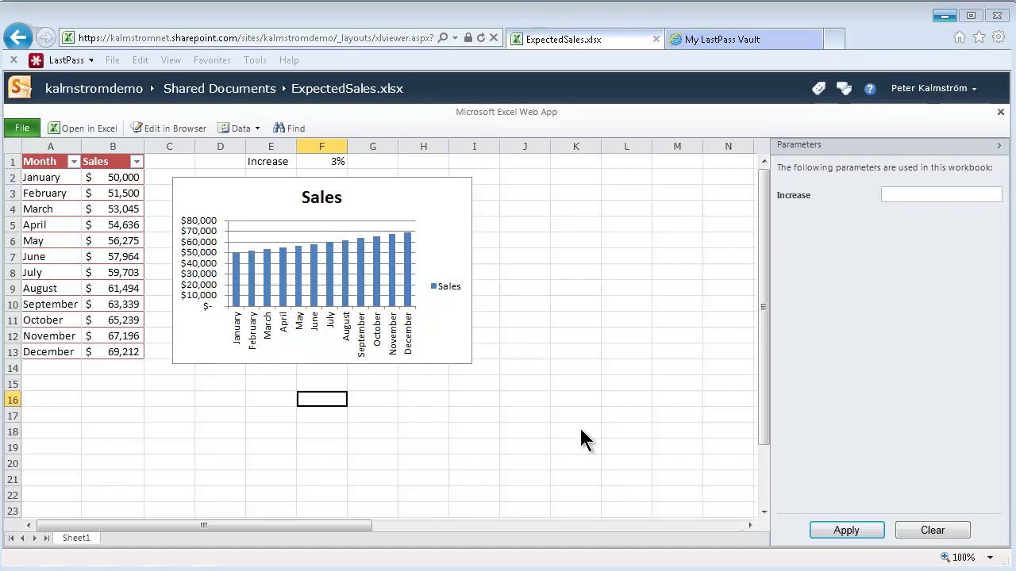
- Inspect the sales cells in the browser, then apply an Increase of 5%
left_click(537, 400)
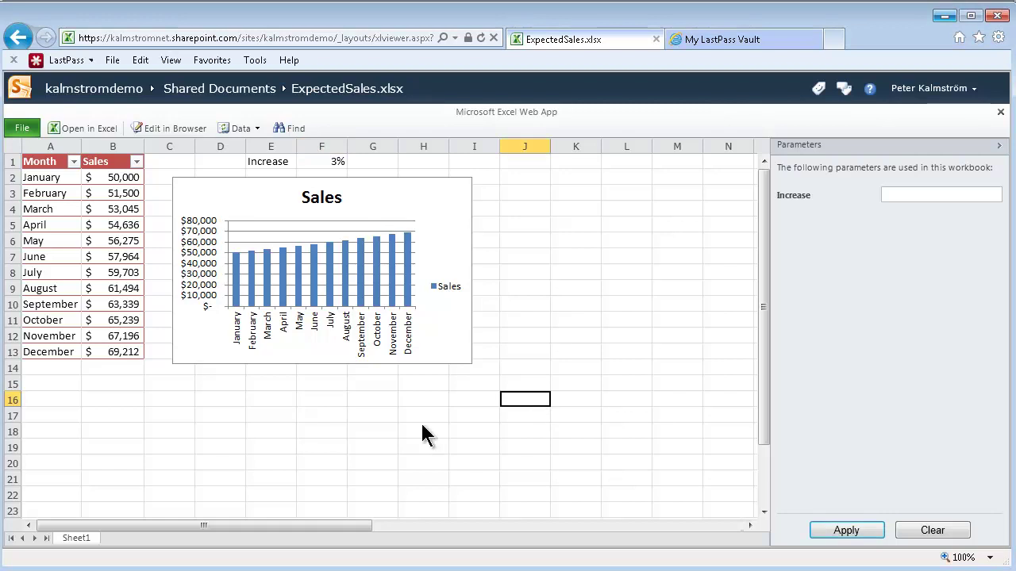
left_click(367, 431)
left_click(108, 235)
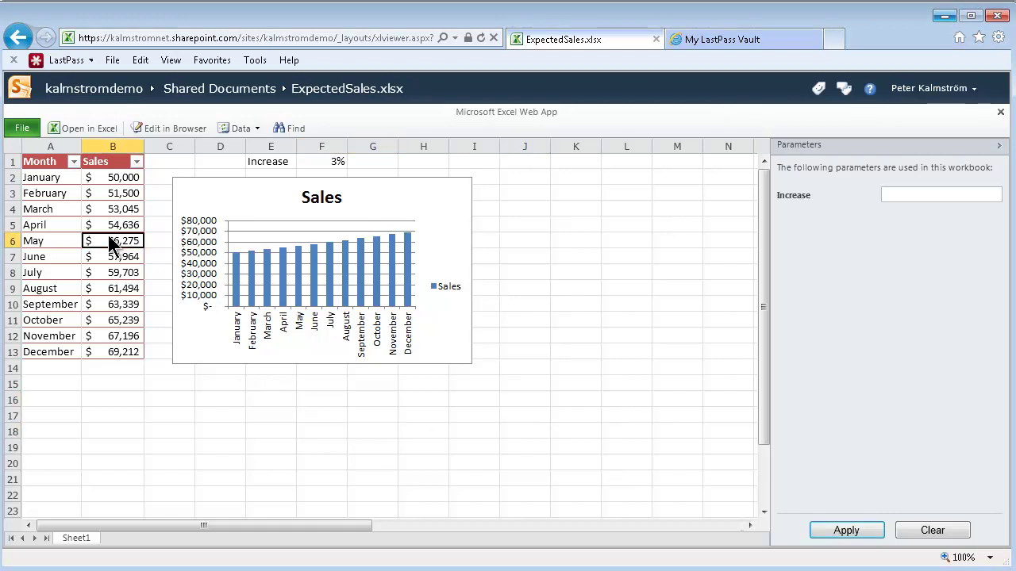
left_click(111, 264)
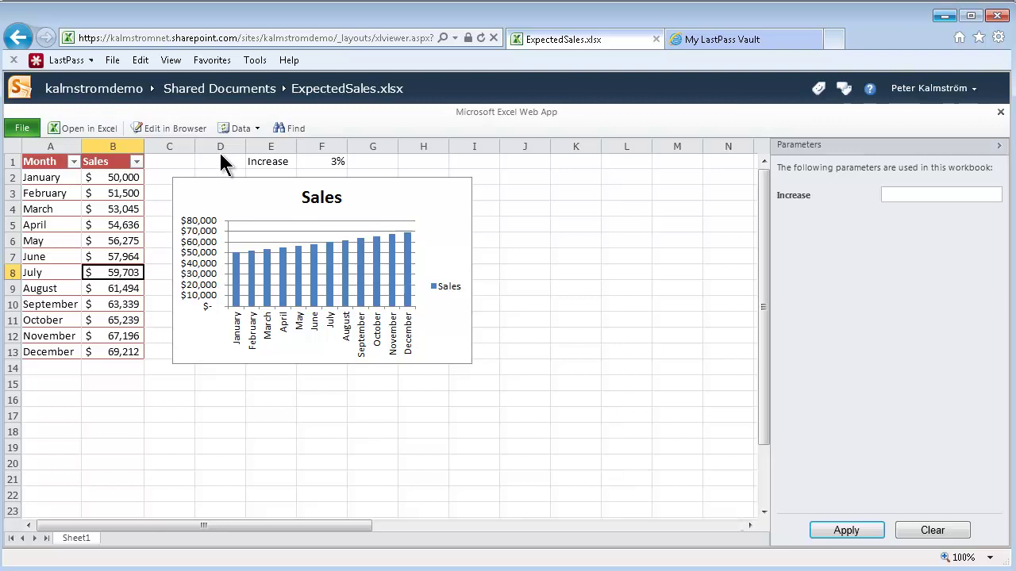
key("Up")
key("Up")
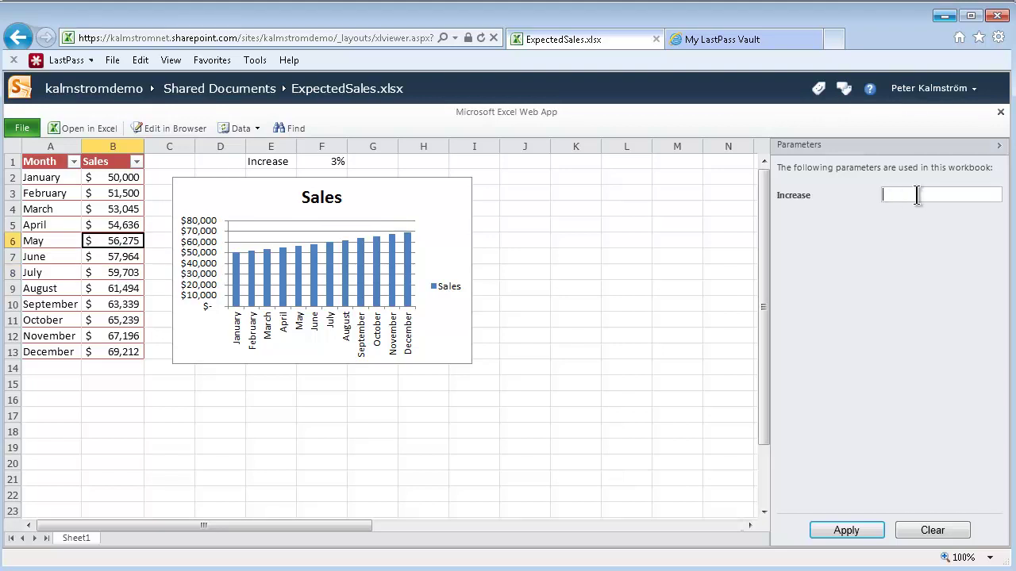
type("5%")
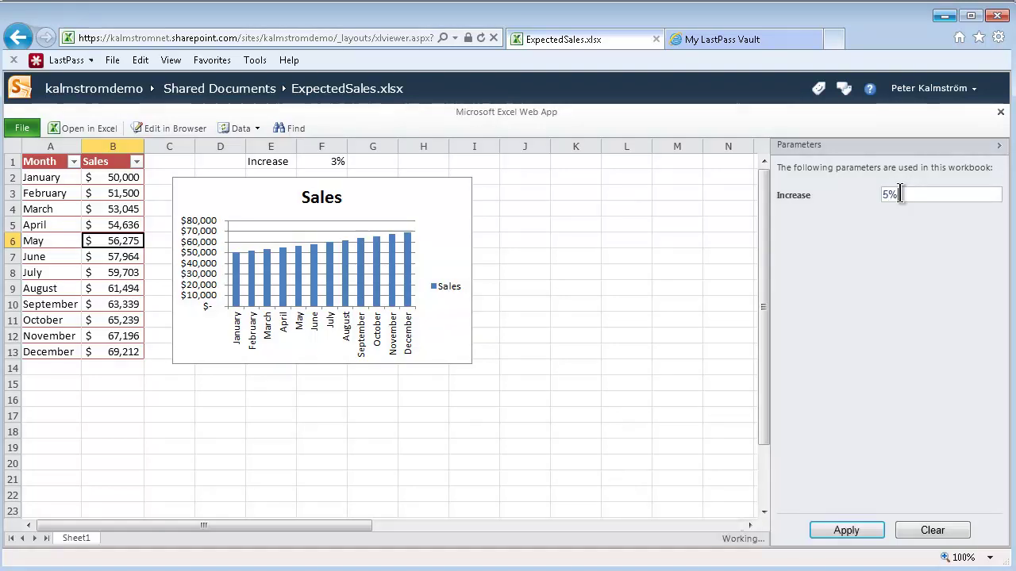
key("Return")
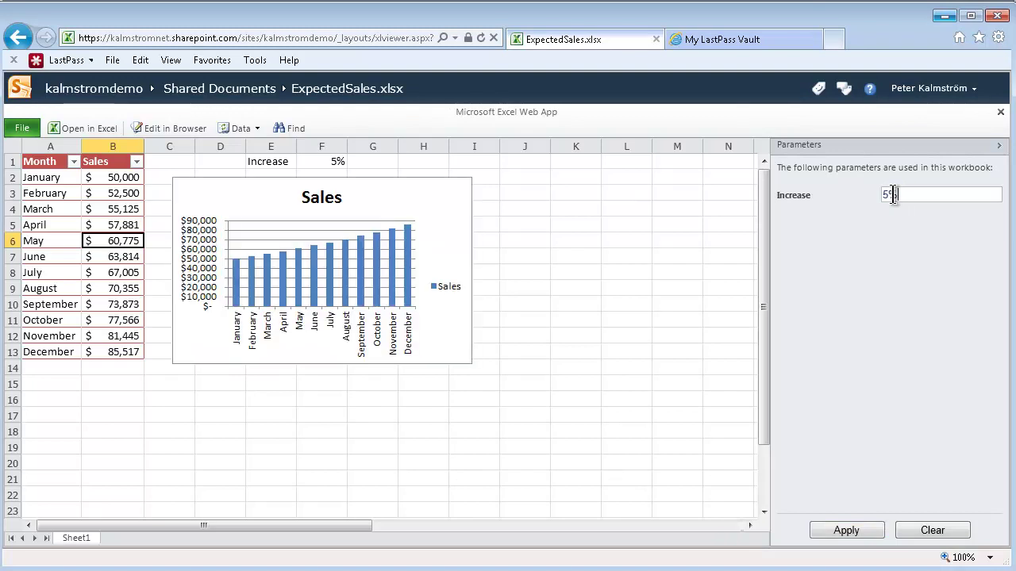
- Change Increase to -5% so sales decline from $50,000 to $28,440 by December
left_click_drag(872, 195, 902, 196)
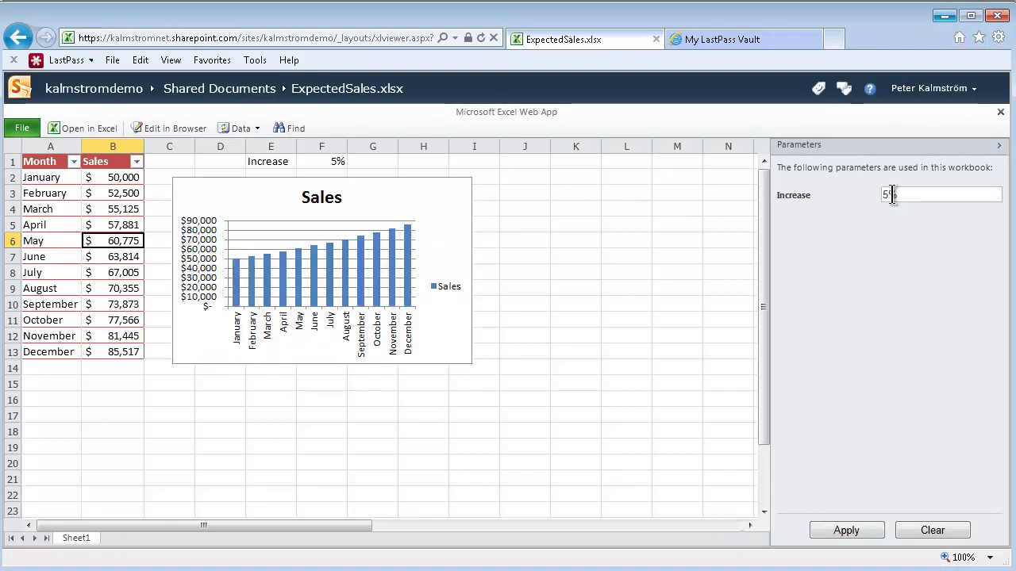
key("BackSpace")
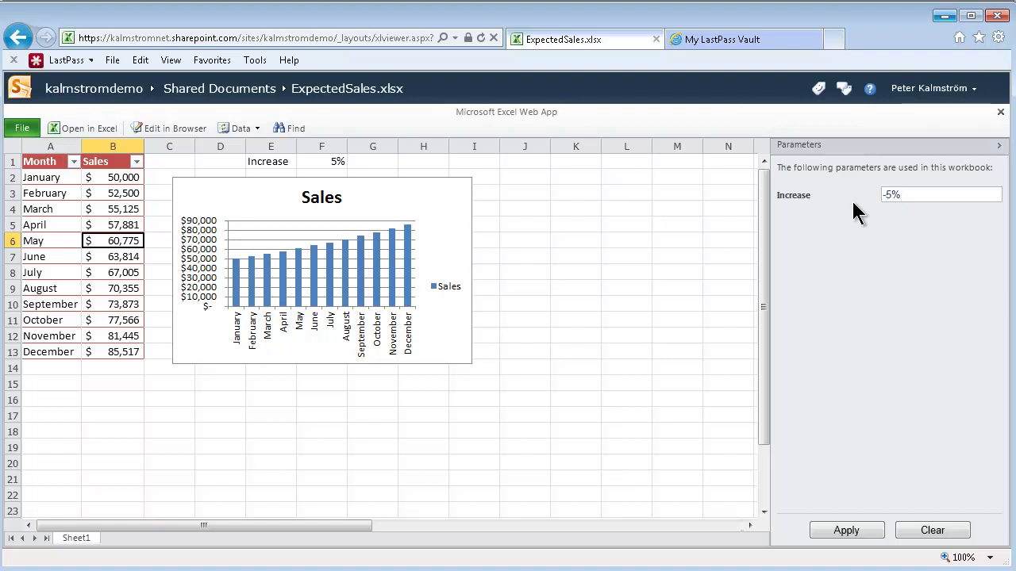
key("Return")
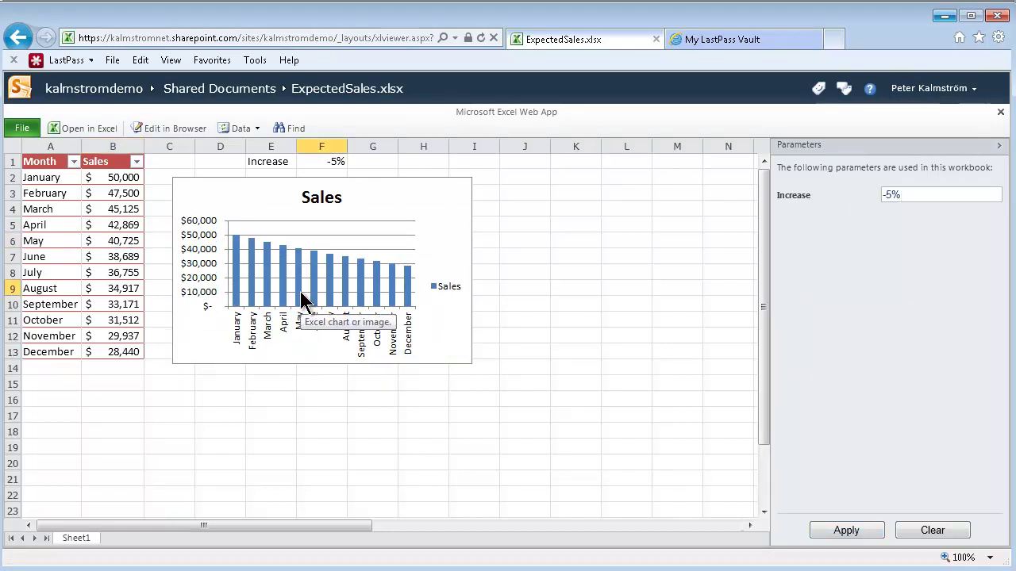
left_click(112, 285)
left_click(131, 231)
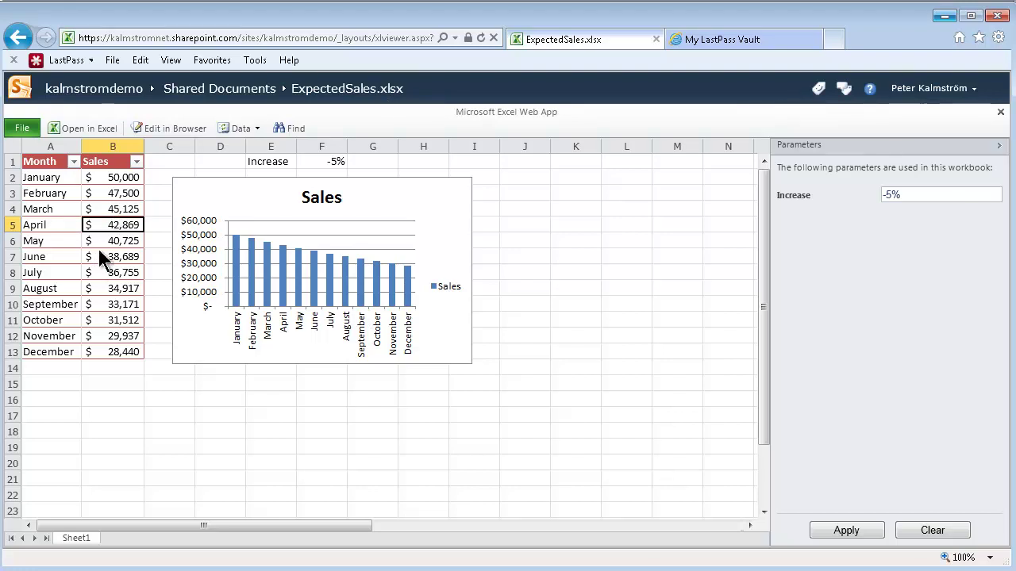
- Edit the kalmstromdemo home page and switch its text layout to one full-width column
left_click(129, 91)
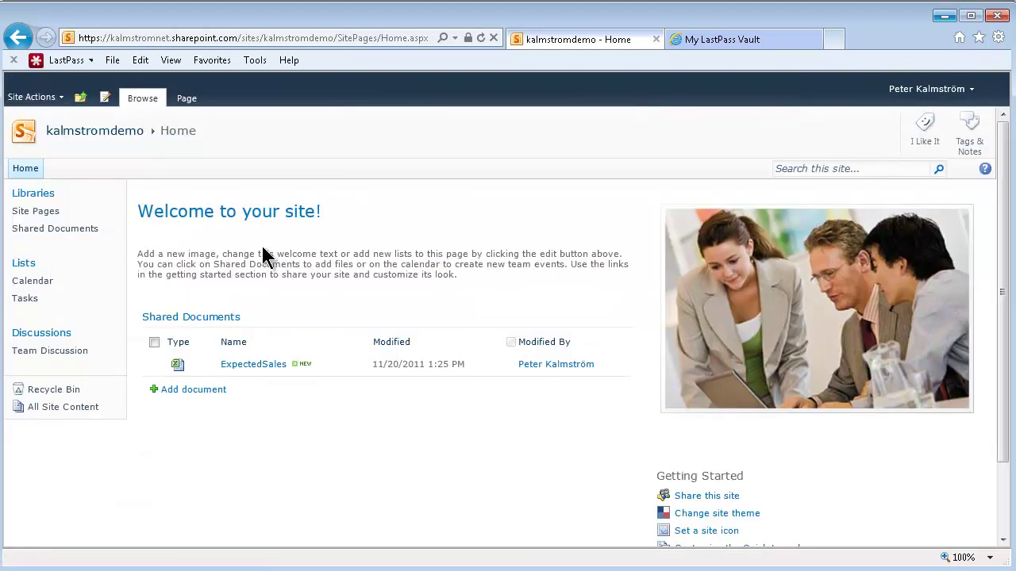
left_click(108, 99)
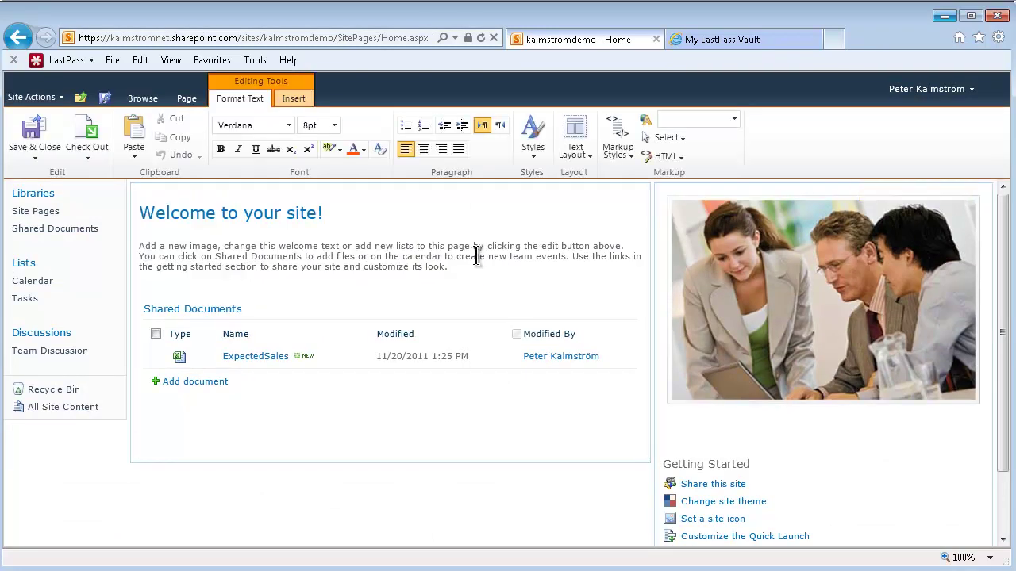
left_click(476, 256)
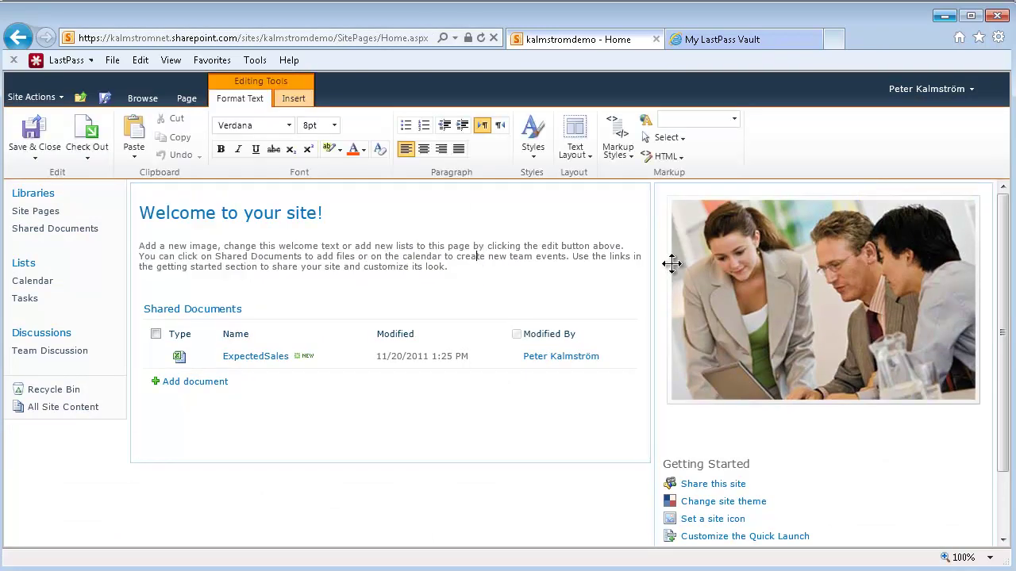
left_click(584, 153)
left_click(595, 178)
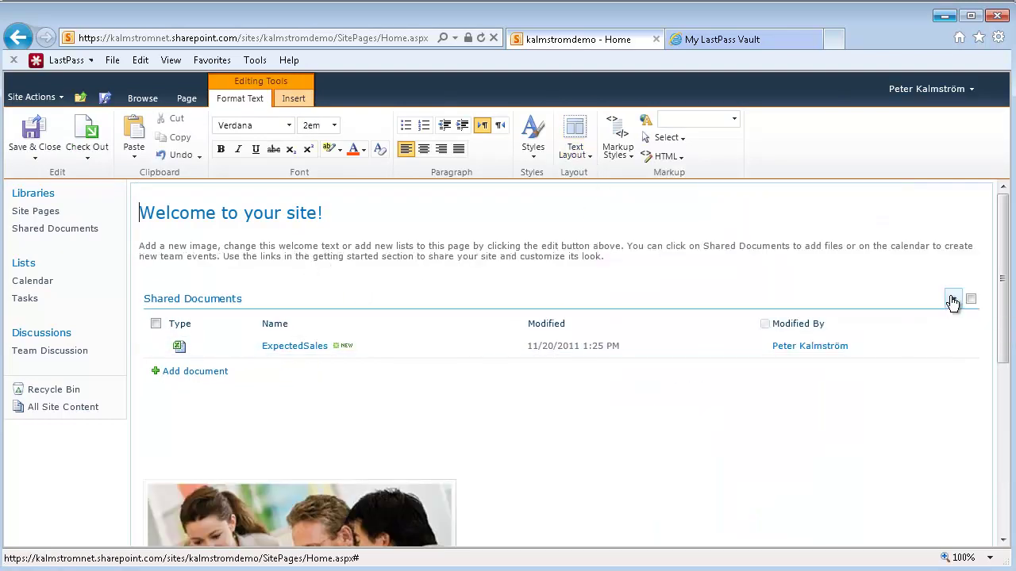
- Delete the Shared Documents web part, the team photo and the Getting Started section
left_click(952, 299)
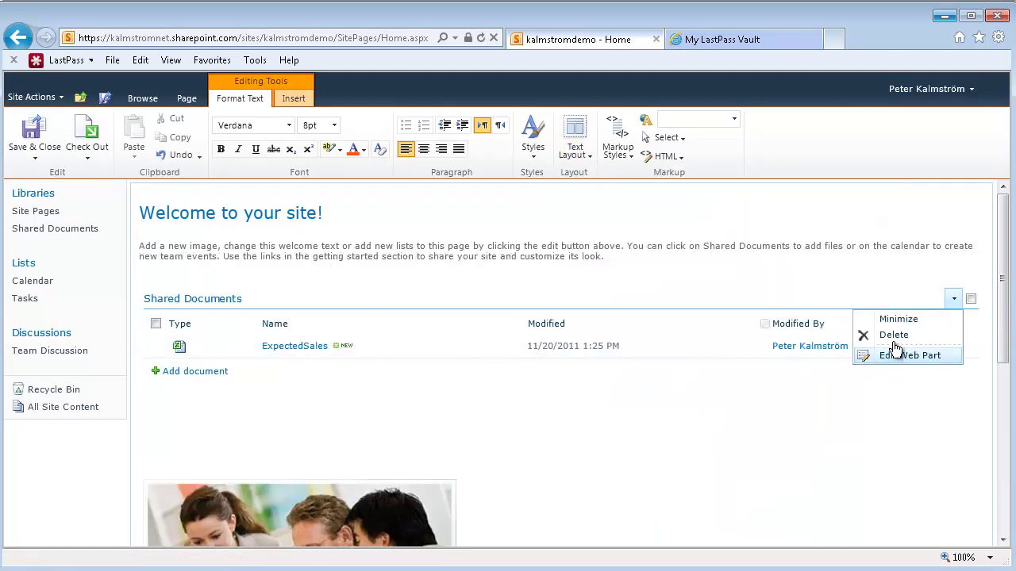
left_click(891, 335)
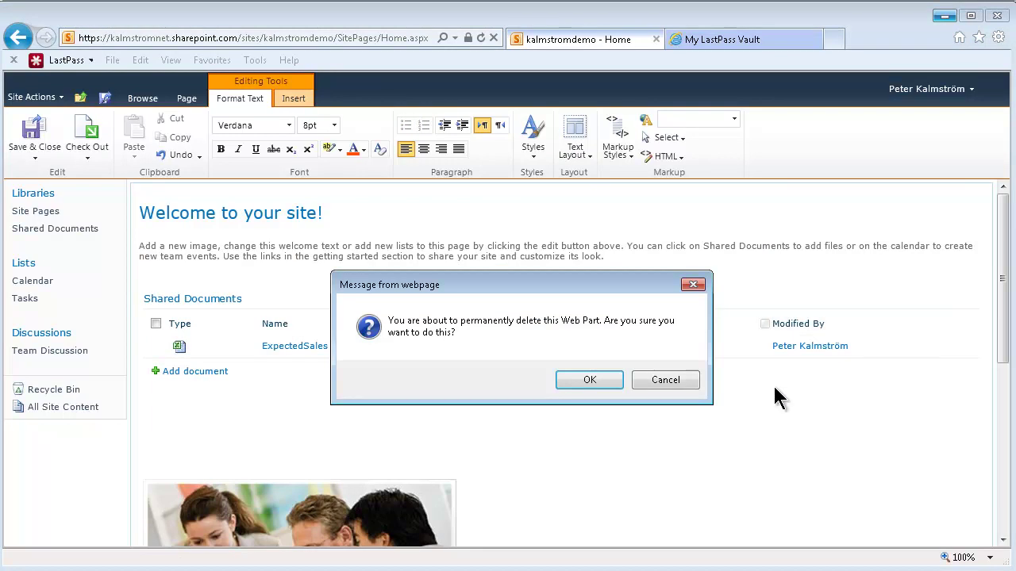
left_click(591, 374)
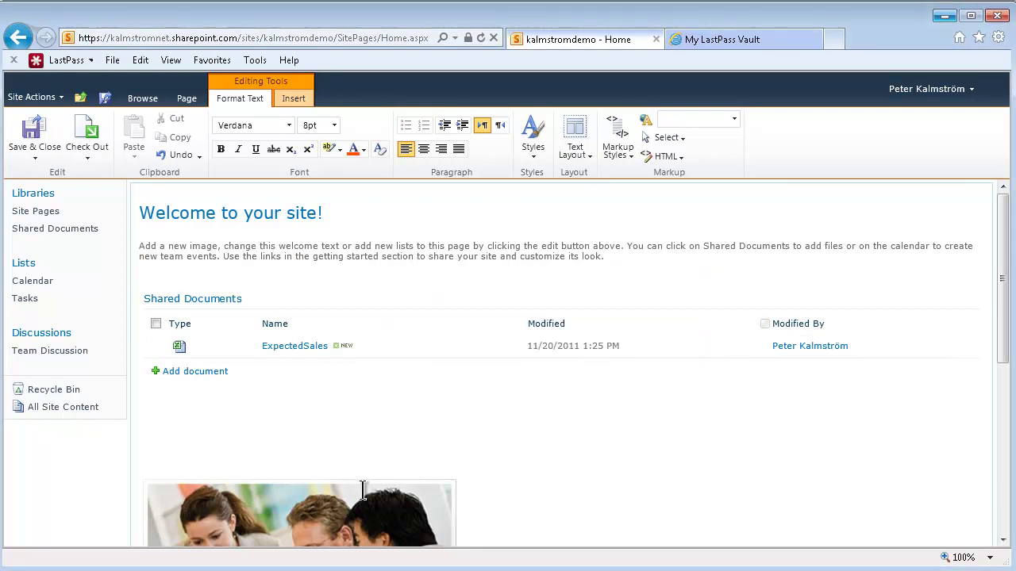
left_click(371, 454)
key("Delete")
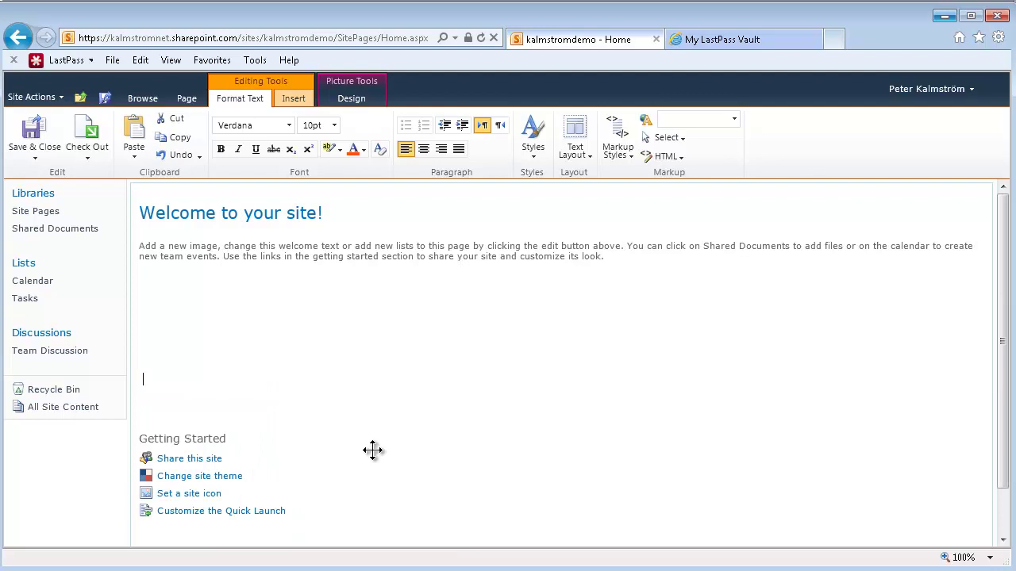
left_click_drag(192, 399, 208, 519)
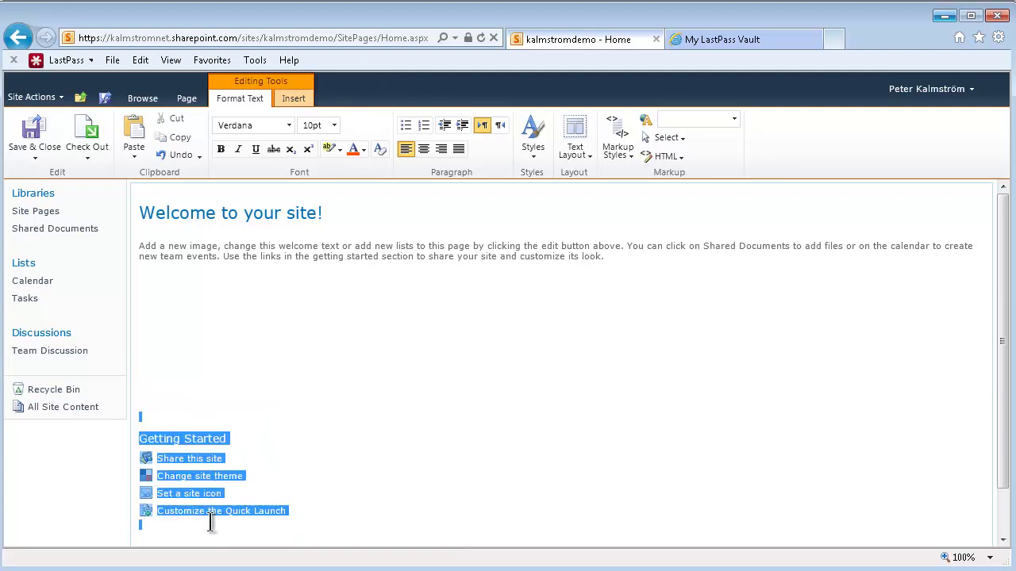
key("Delete")
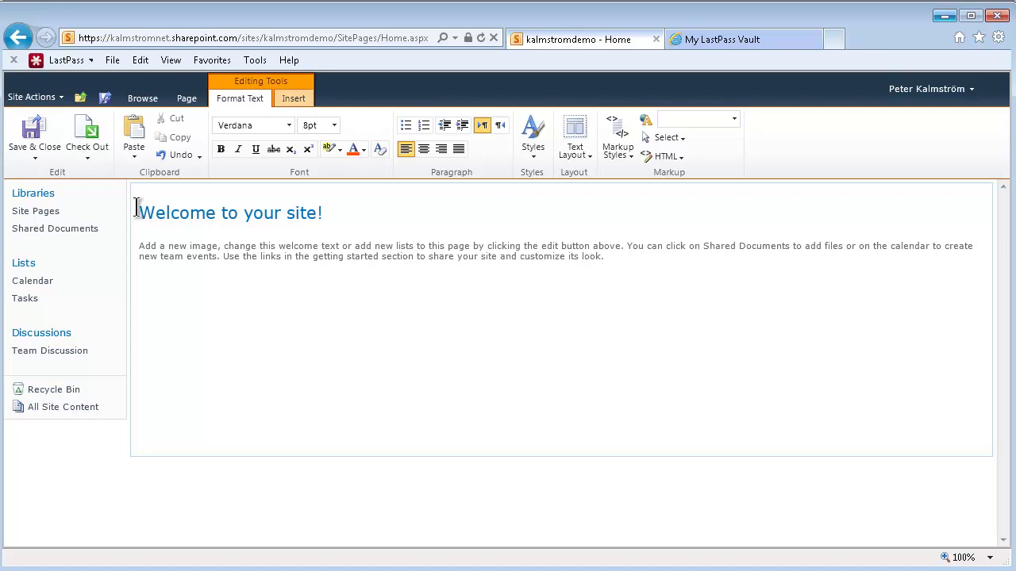
- Replace the welcome heading and paragraph with the heading 'Projected sales:'
left_click_drag(133, 207, 641, 272)
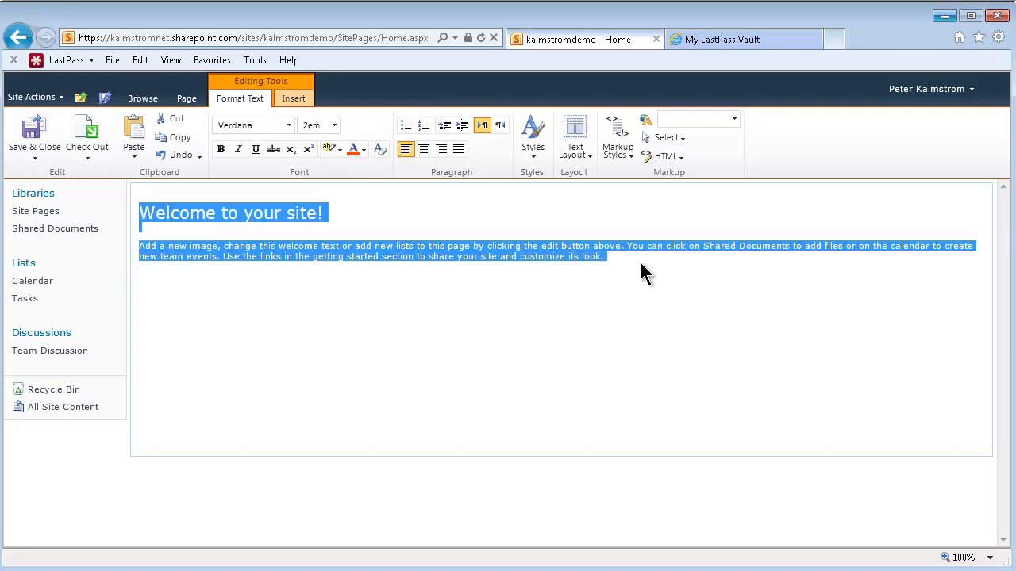
key("Delete")
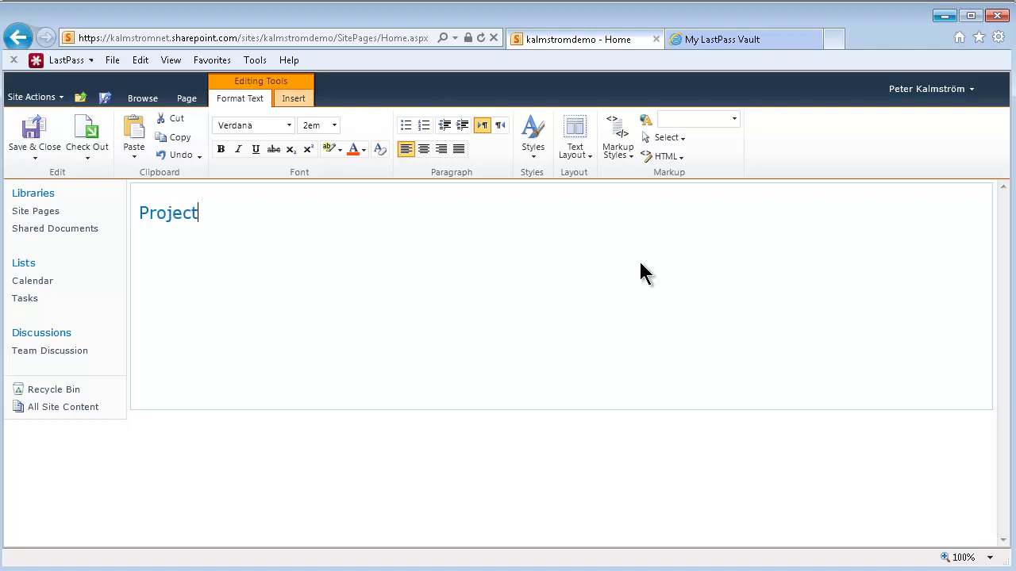
type("Projected sales:")
key("Return")
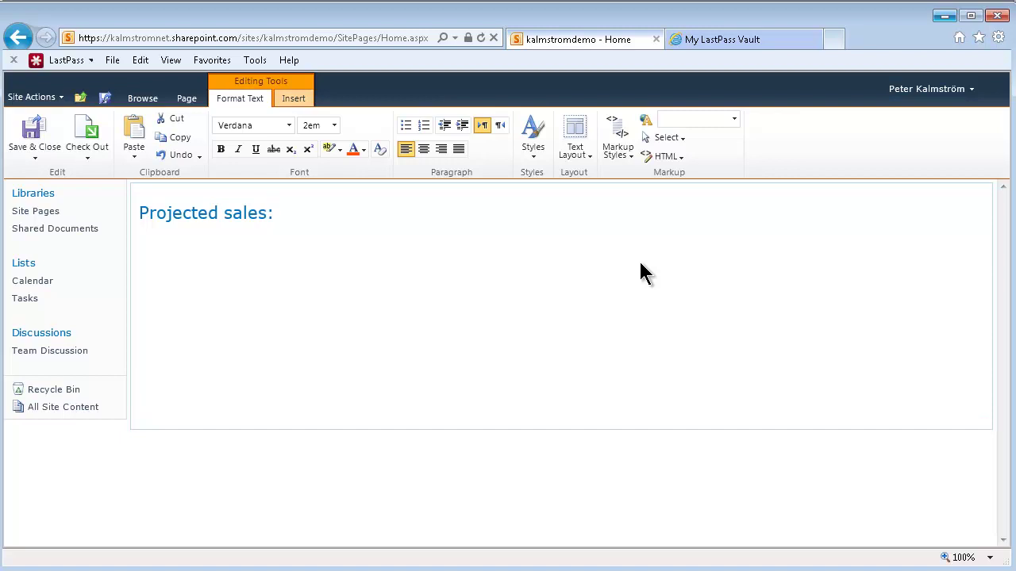
- Search the web part gallery for 'excel' and add Excel Web Access under the heading
left_click(292, 100)
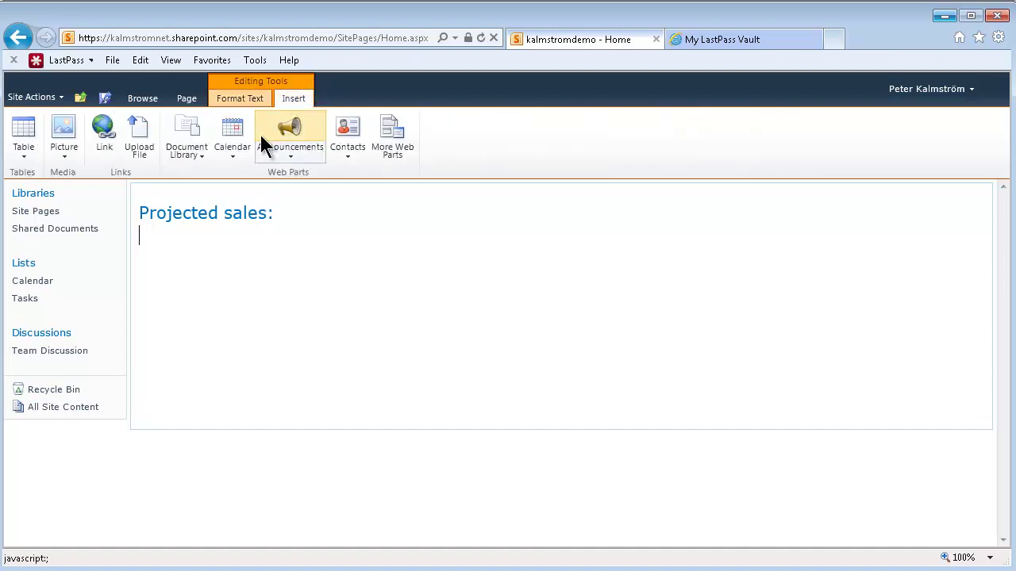
left_click(391, 151)
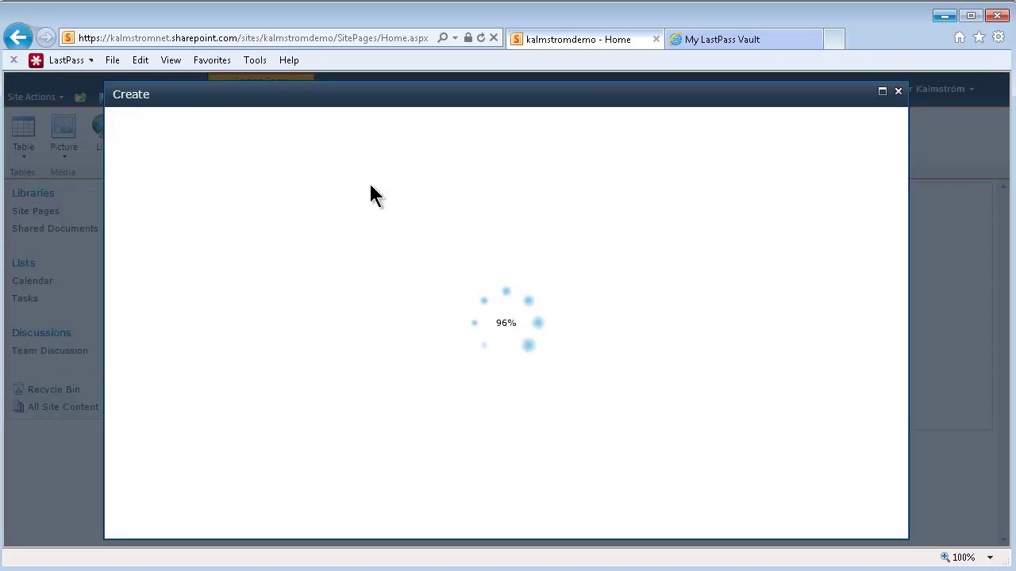
left_click(740, 121)
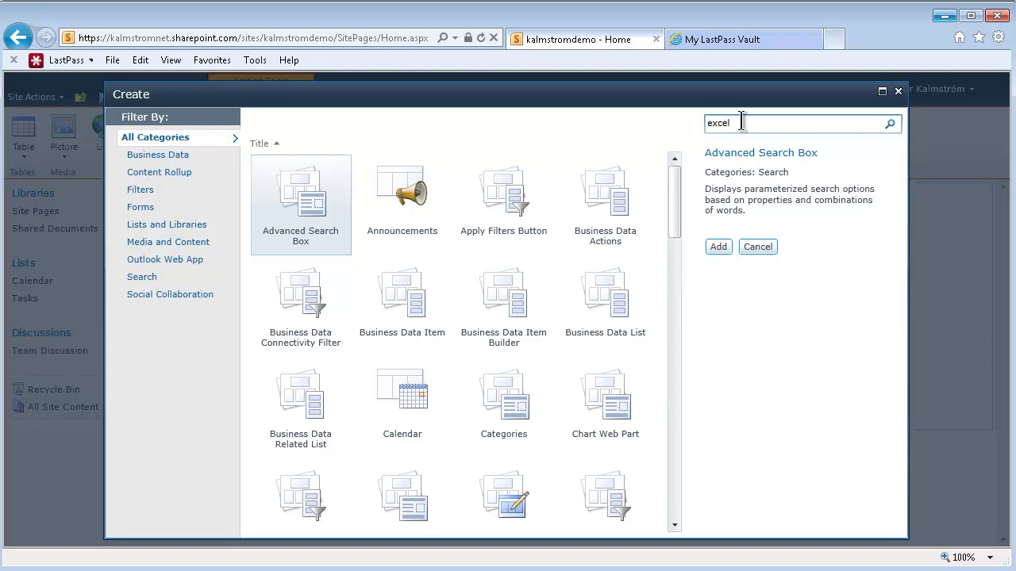
key("Return")
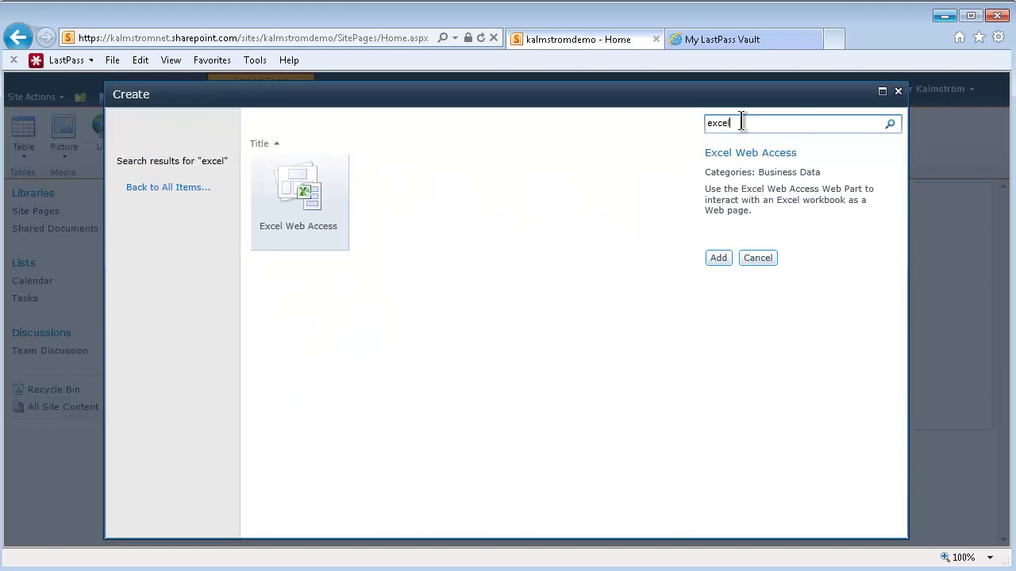
left_click(345, 205)
left_click(719, 260)
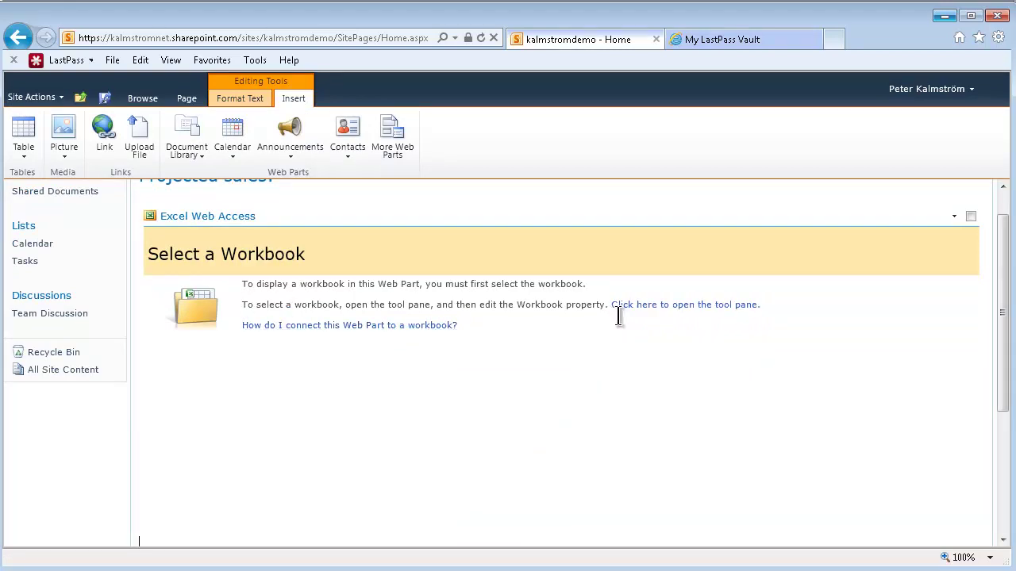
- In the web part's tool pane, set Workbook to ExpectedSales from Shared Documents
left_click(663, 308)
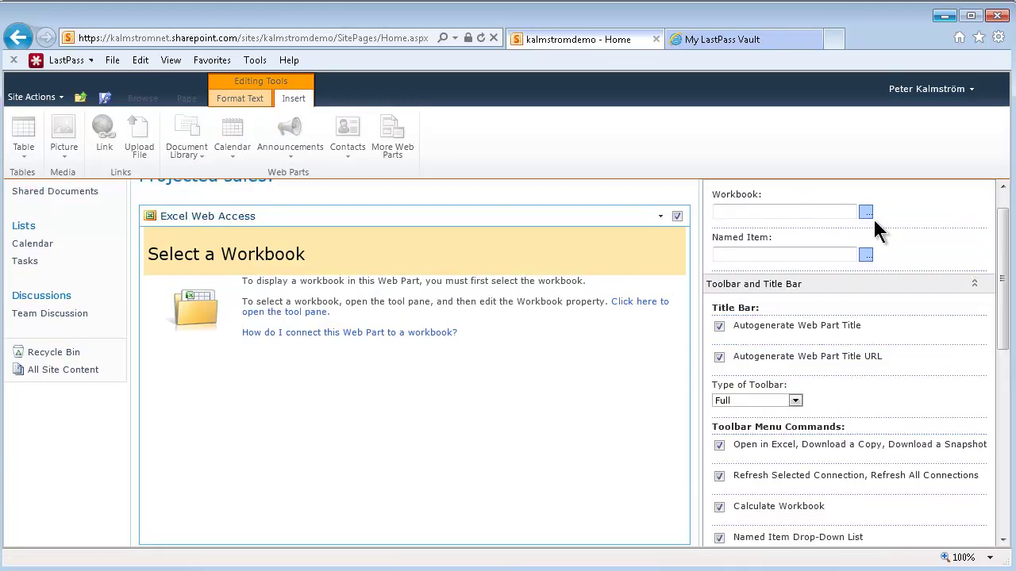
left_click(866, 211)
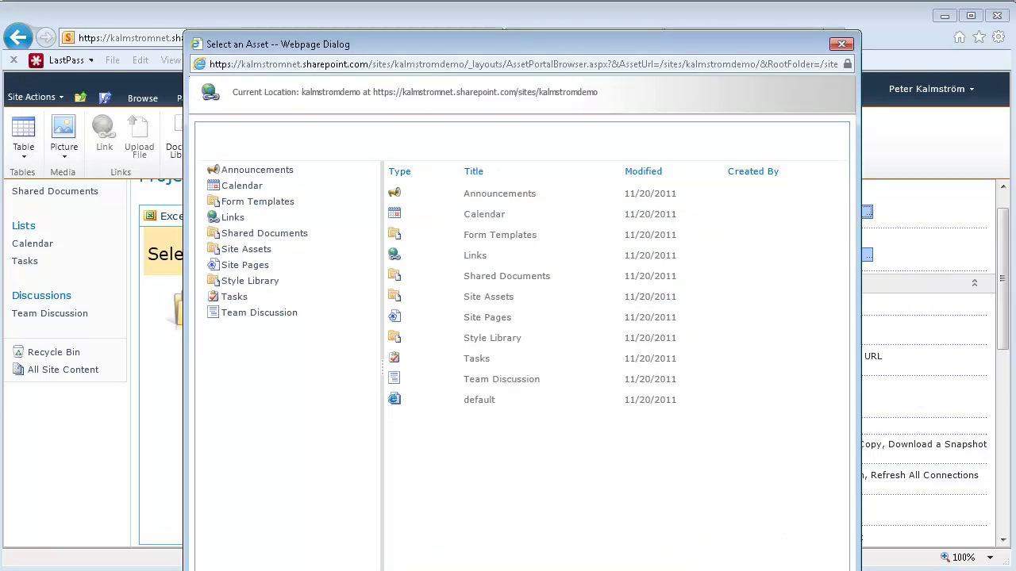
left_click_drag(860, 568, 770, 458)
left_click(256, 235)
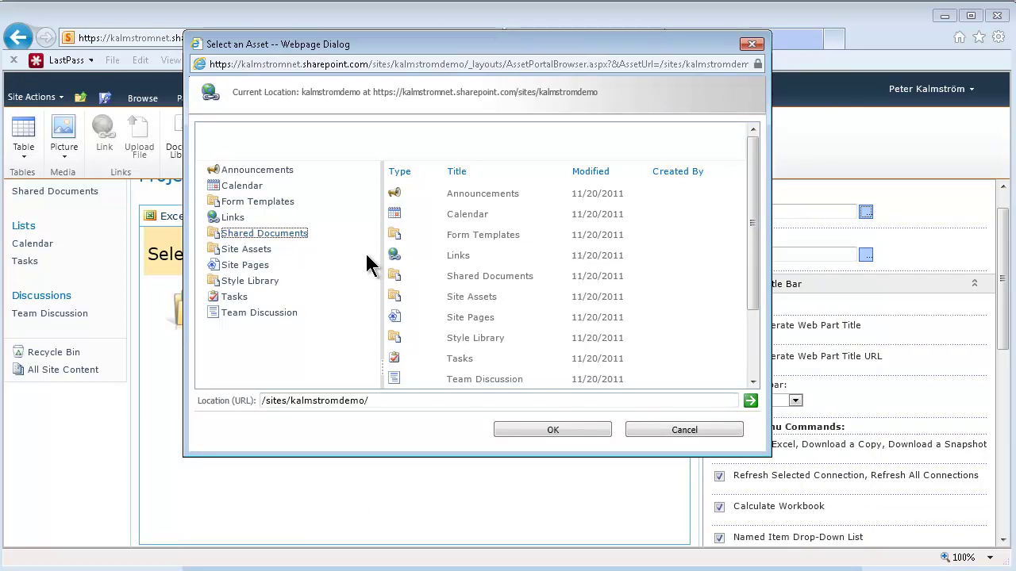
left_click(295, 236)
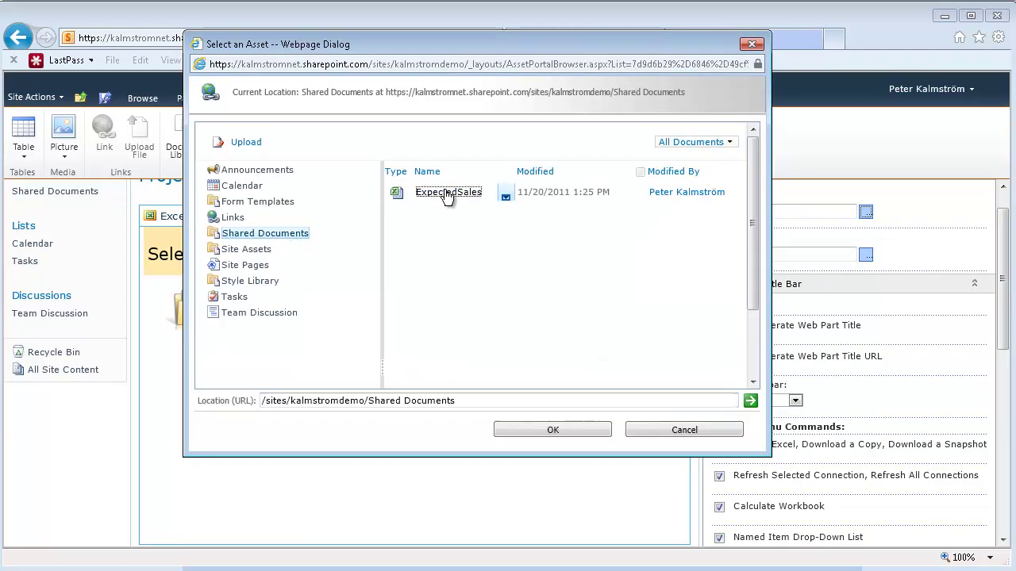
left_click(448, 193)
left_click(553, 430)
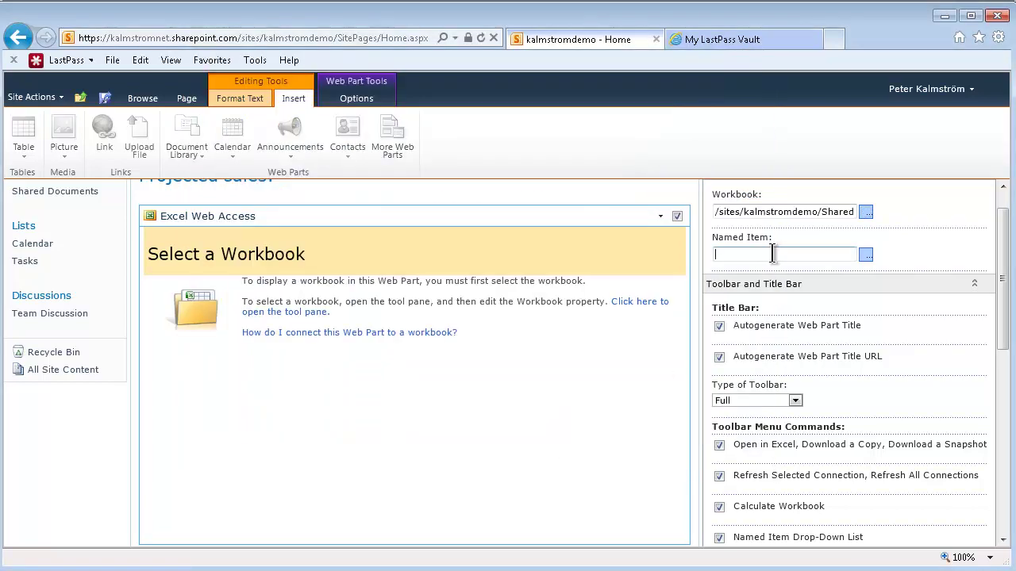
left_click(814, 253)
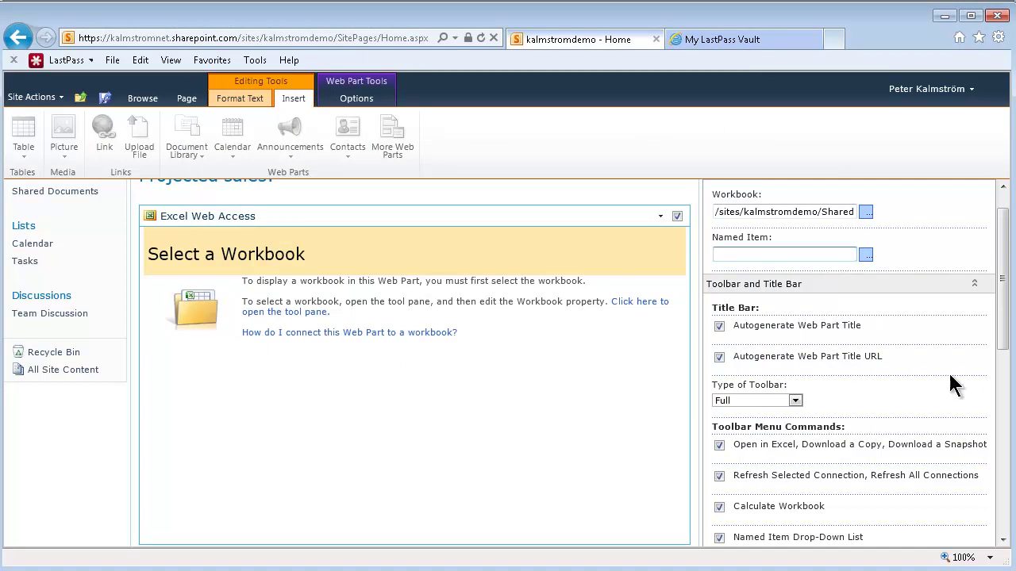
left_click_drag(1001, 347, 1002, 530)
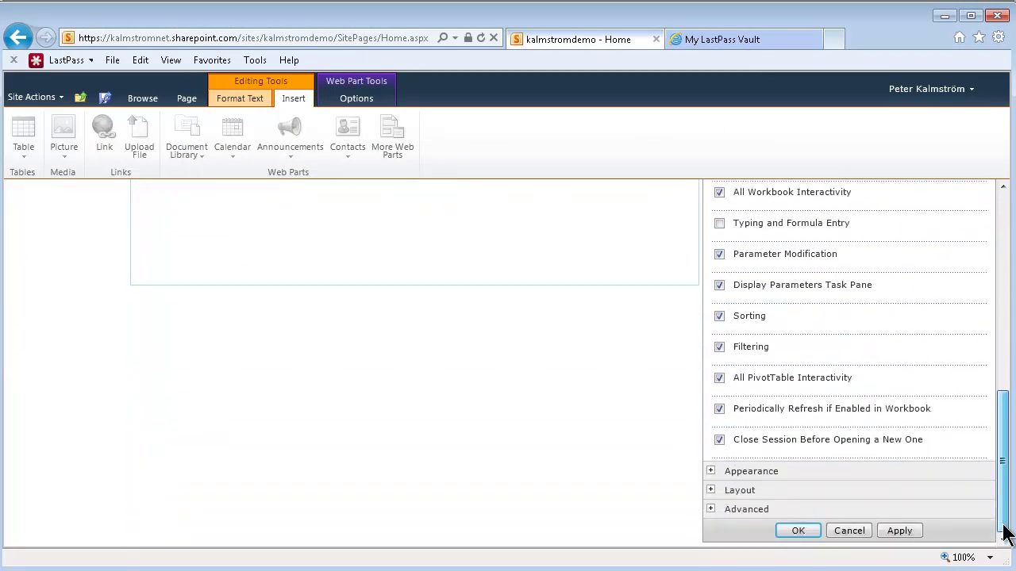
- Apply the workbook, set Named Item to Chart 1, and turn off Parameter Modification
left_click(897, 531)
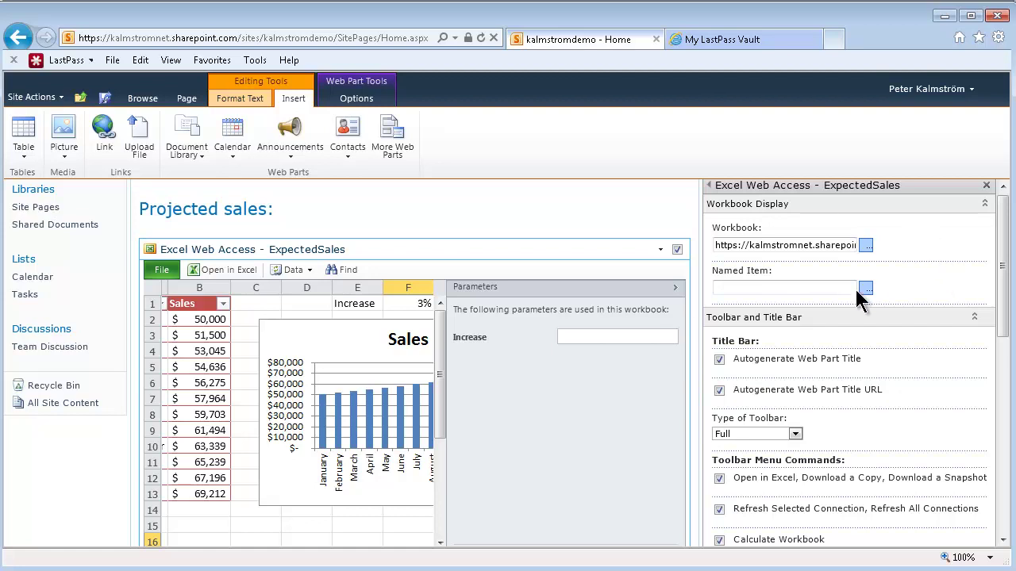
left_click(805, 287)
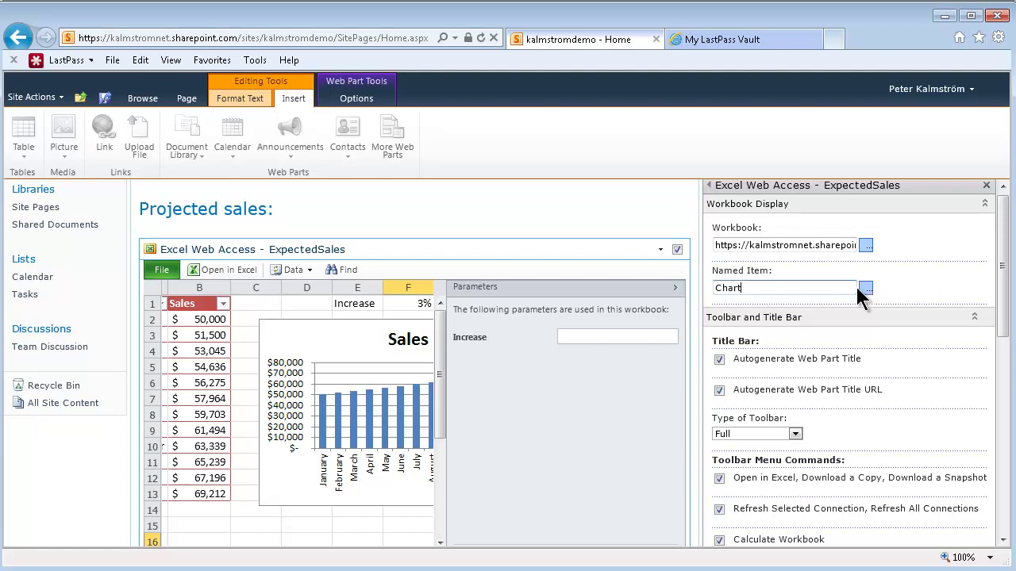
left_click(833, 290)
type("1")
left_click_drag(1005, 308, 997, 447)
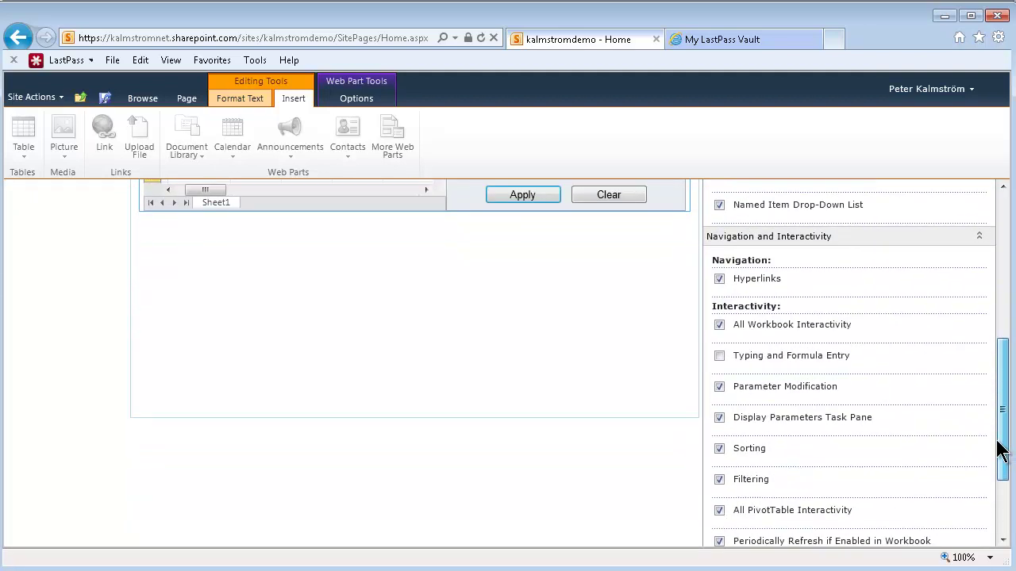
left_click(719, 386)
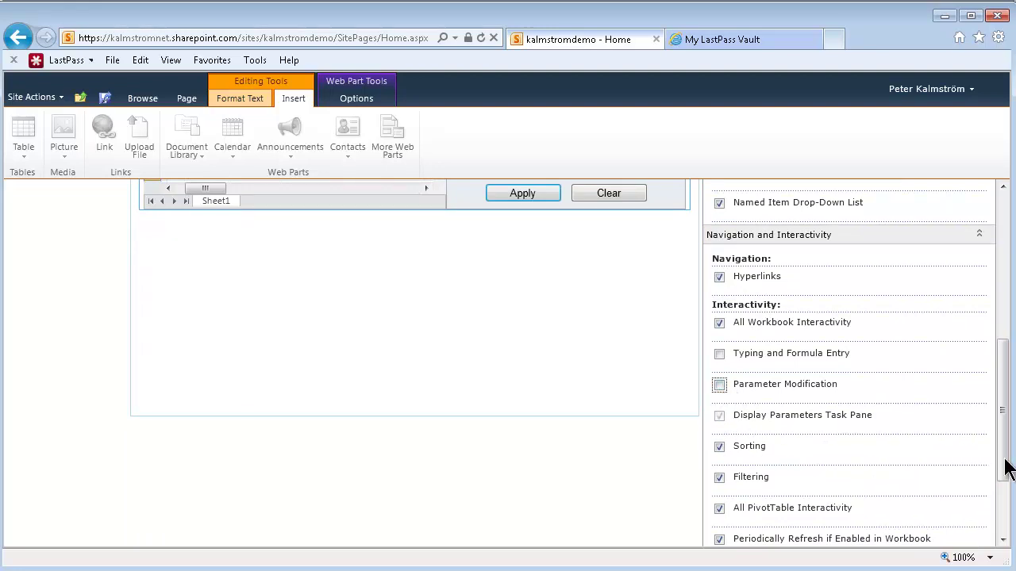
left_click_drag(1004, 469, 1001, 540)
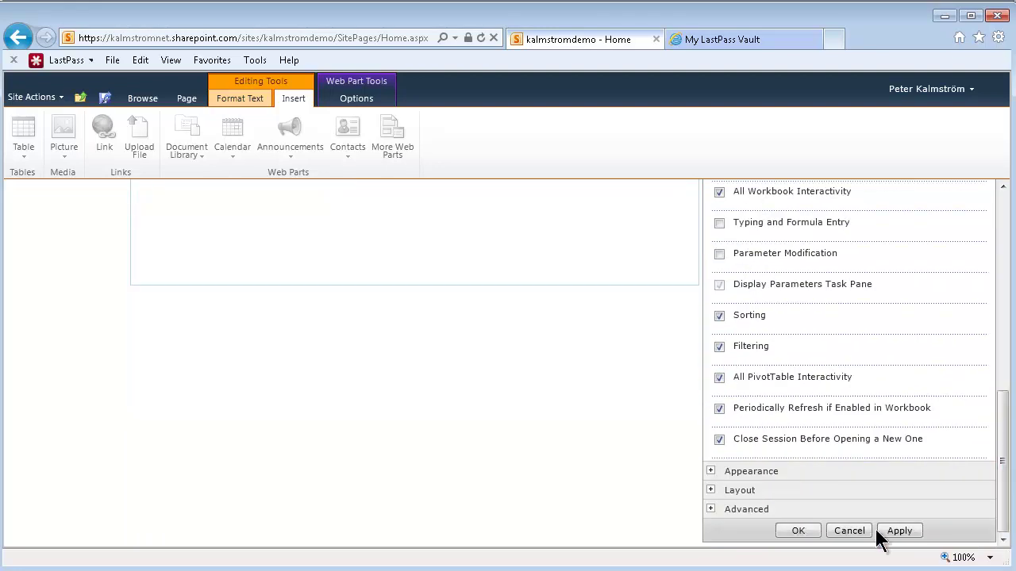
- Save the web part settings and the page, then reload the home page via Calendar and Home
left_click(799, 538)
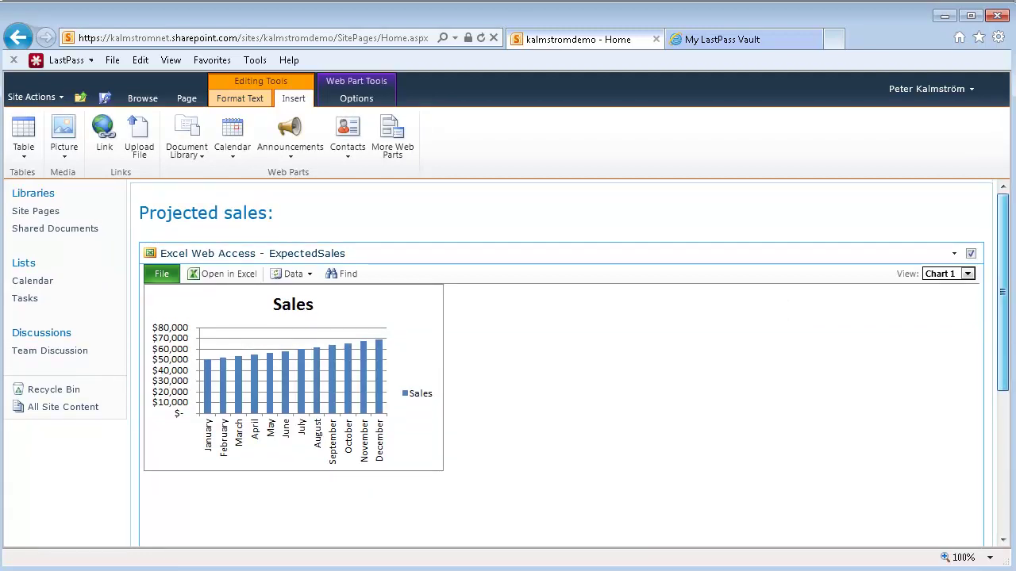
scroll(1006, 387, "down", 1)
left_click_drag(1006, 387, 1001, 314)
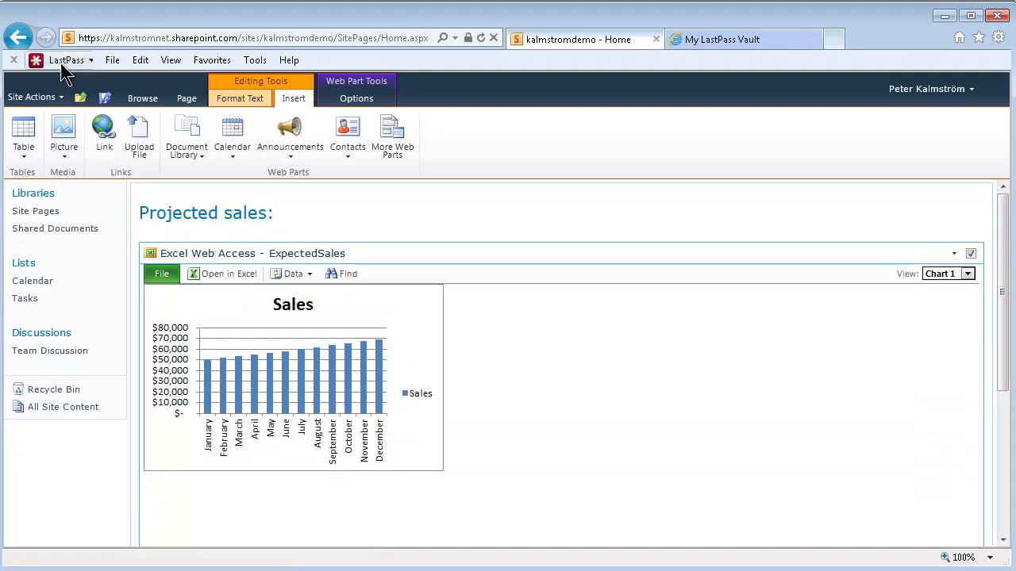
left_click(106, 99)
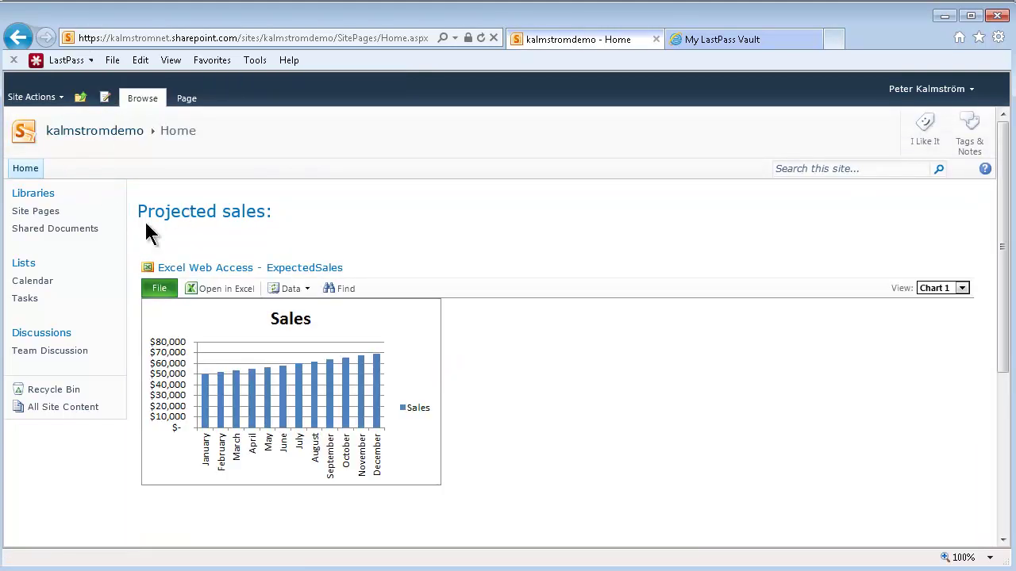
left_click(33, 284)
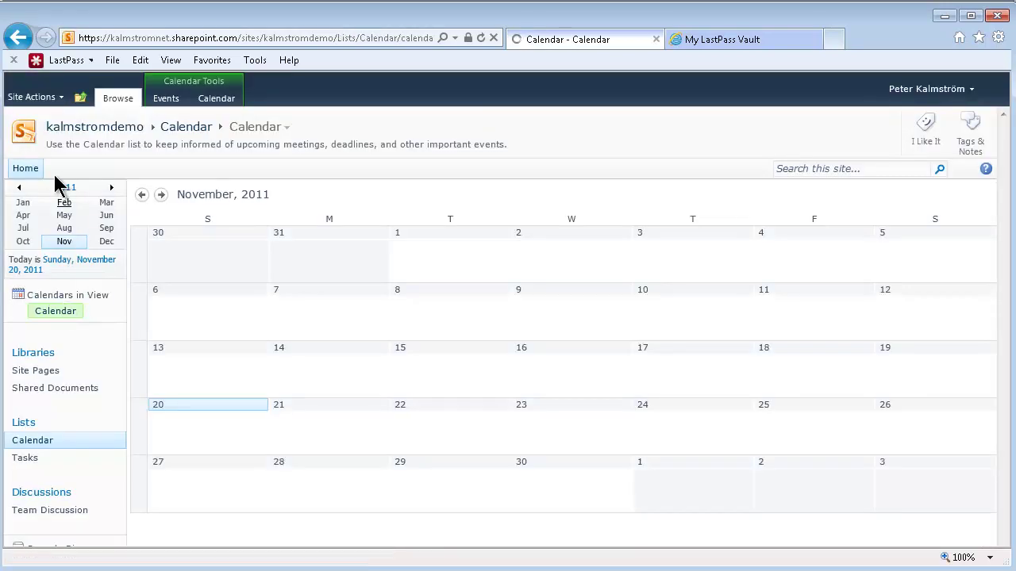
left_click(25, 169)
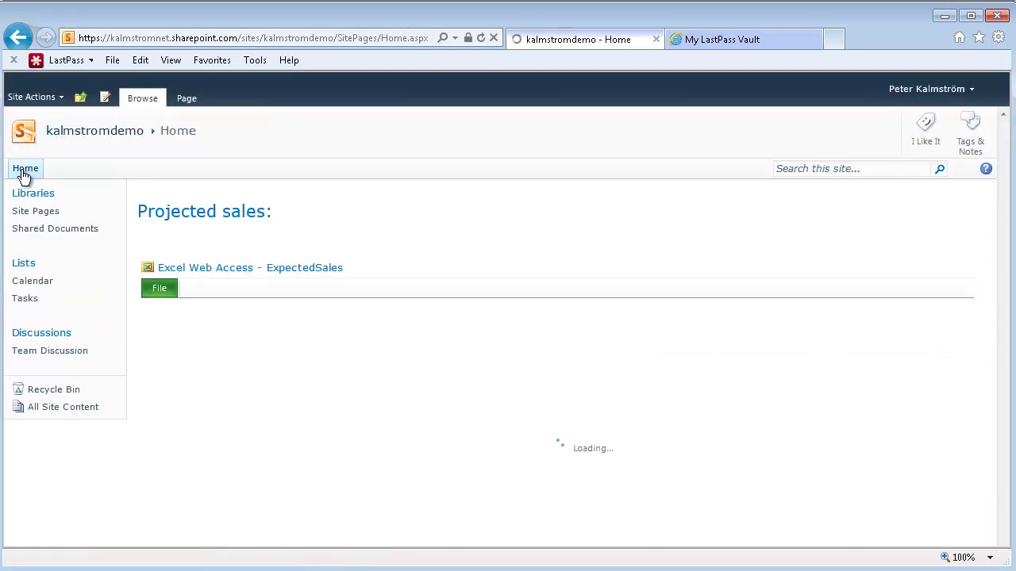